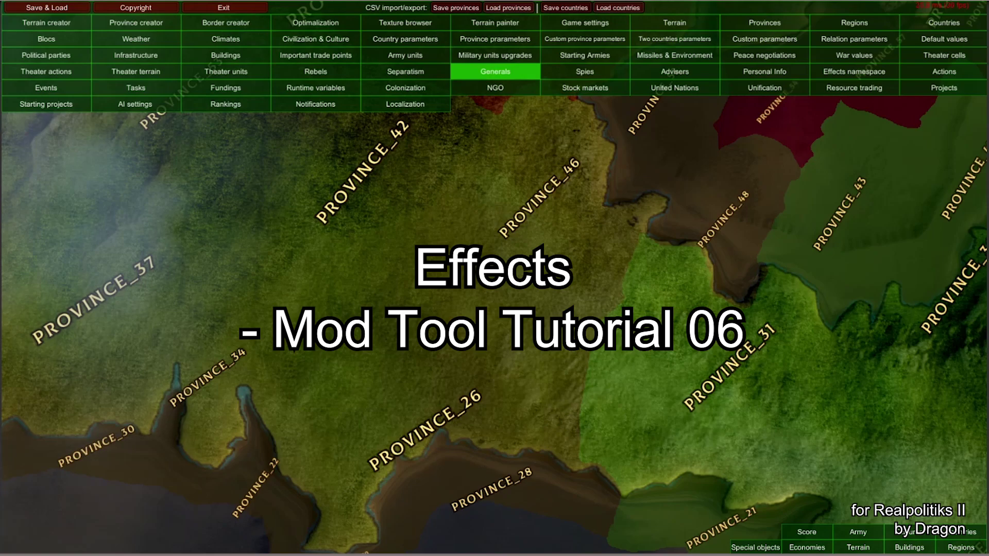
# Step: Open the Province Editor panel from the Provinces toolbar button
pyautogui.click(766, 29)
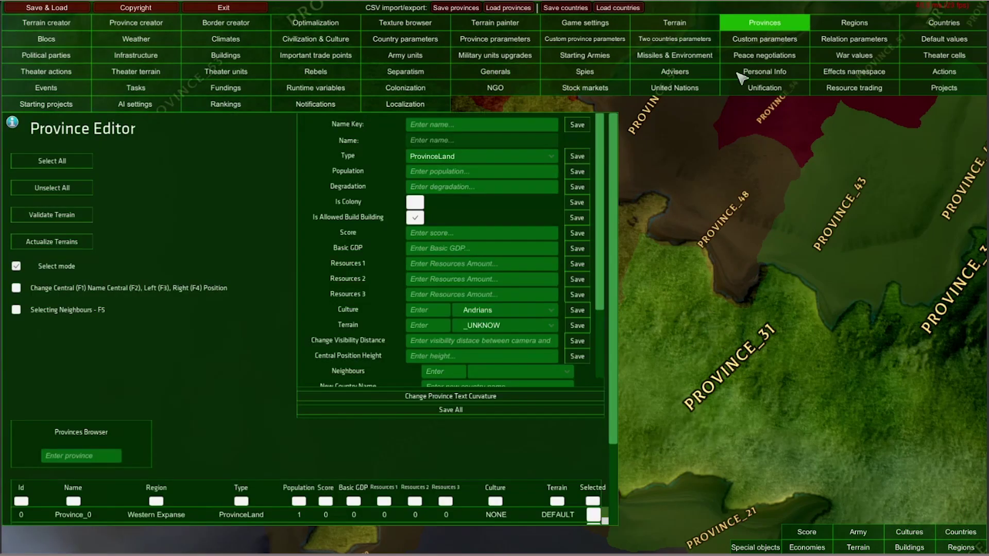
# Step: Select PROVINCE_31 on the map, loading its data: culture Cosaryans, visibility distance 450
pyautogui.scroll(-2, 611, 224)
pyautogui.scroll(-2, 611, 224)
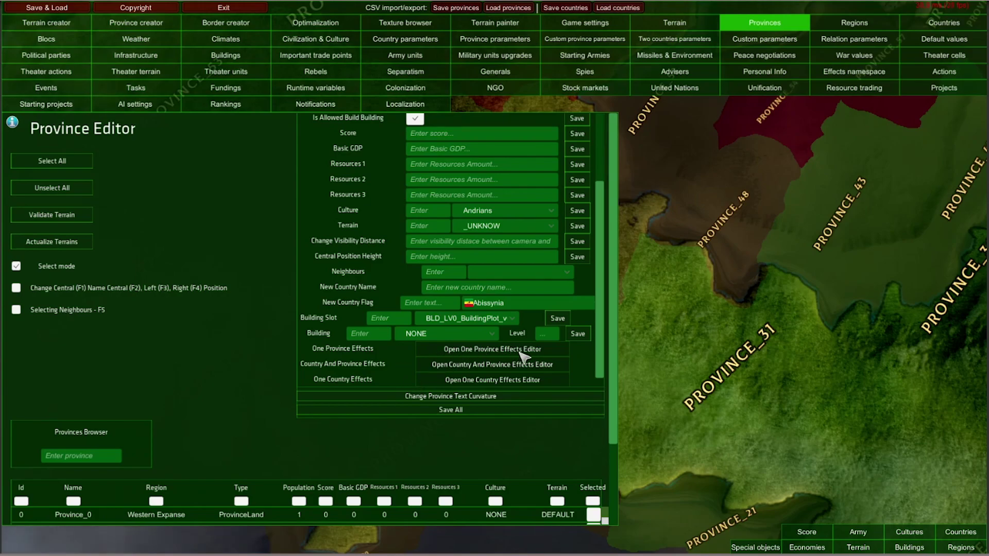
pyautogui.click(710, 383)
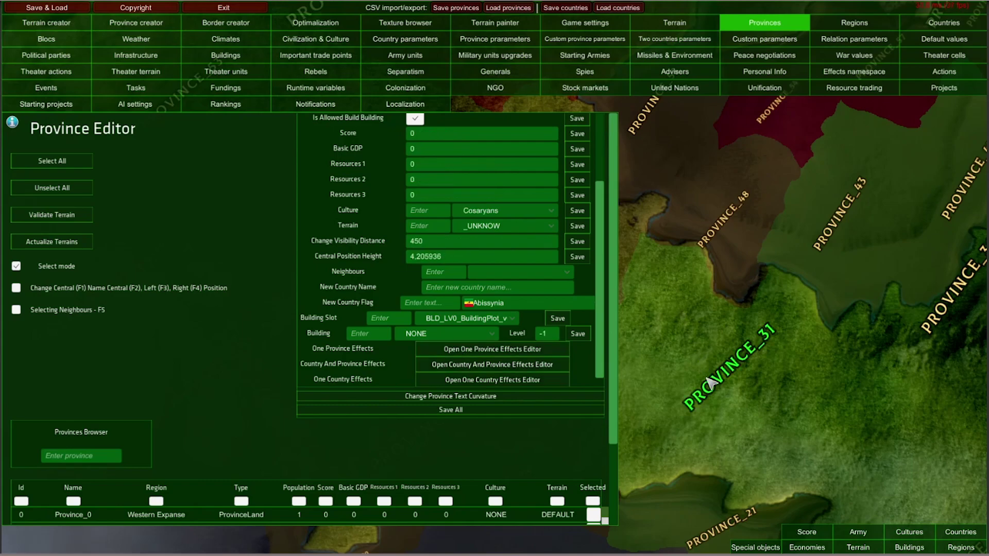
# Step: Open the One Province Effects Editor for Province_31
pyautogui.click(502, 352)
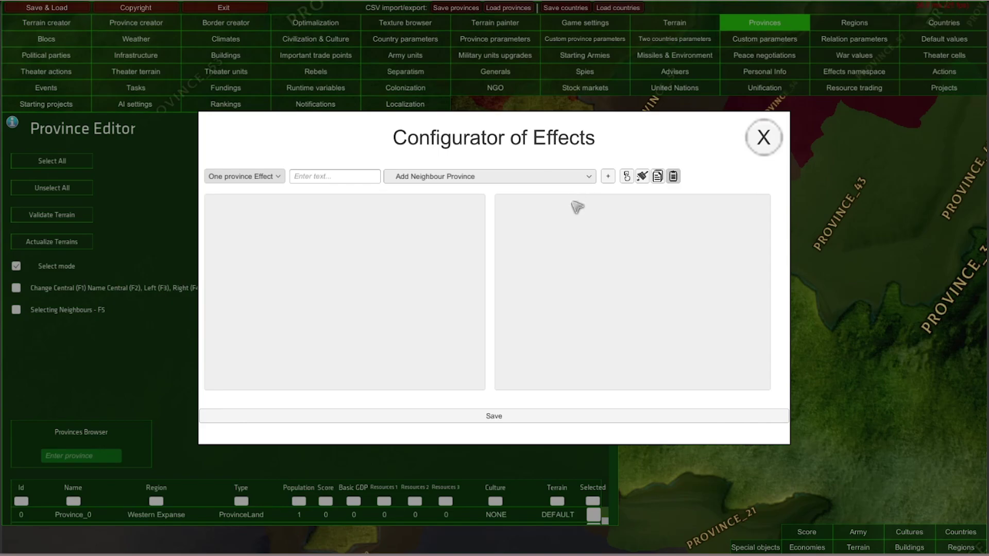
# Step: Look through the effect types, then close the Configurator of Effects with nothing added
pyautogui.click(591, 180)
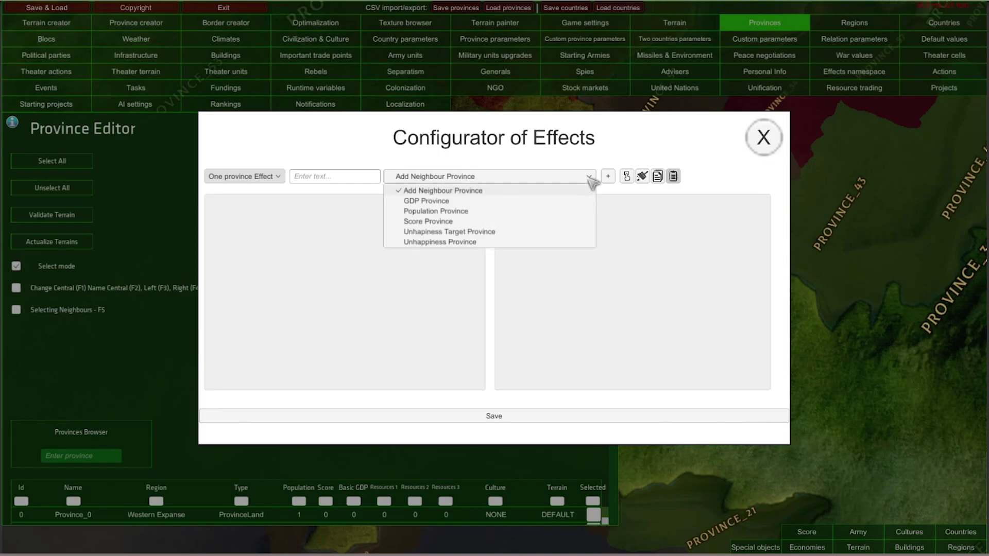
pyautogui.click(493, 313)
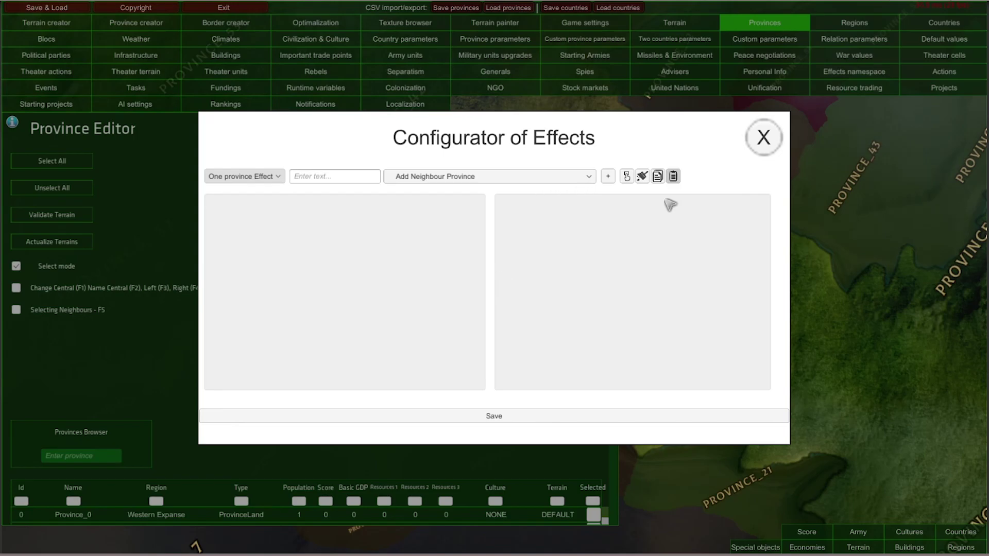
pyautogui.click(764, 138)
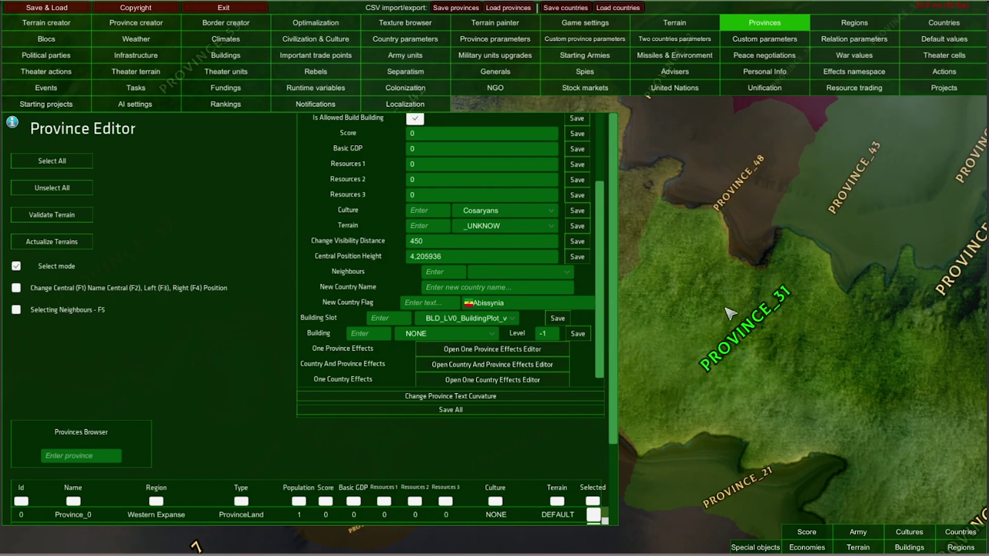
# Step: Reopen the effects configurator and add an Unhapiness Target Province effect
pyautogui.click(515, 354)
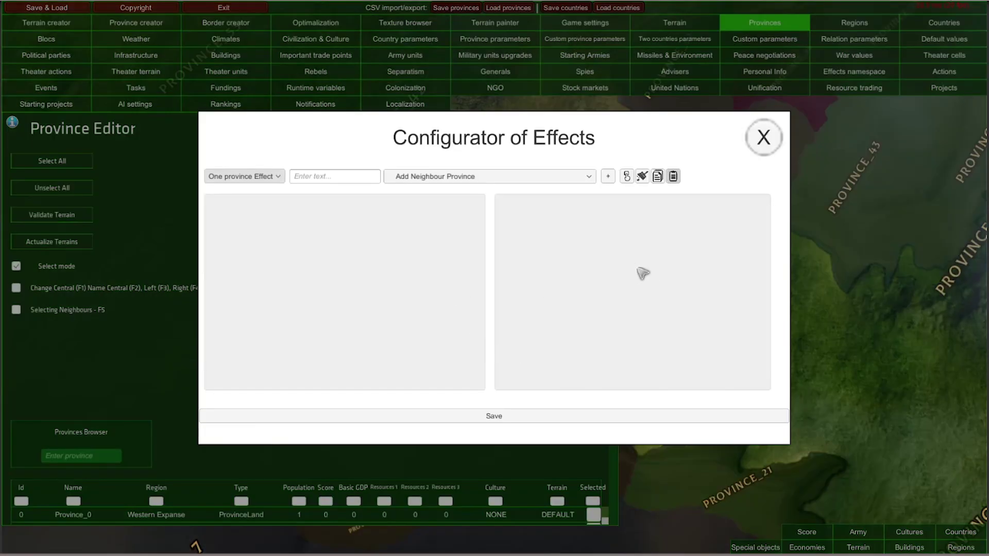
pyautogui.click(590, 178)
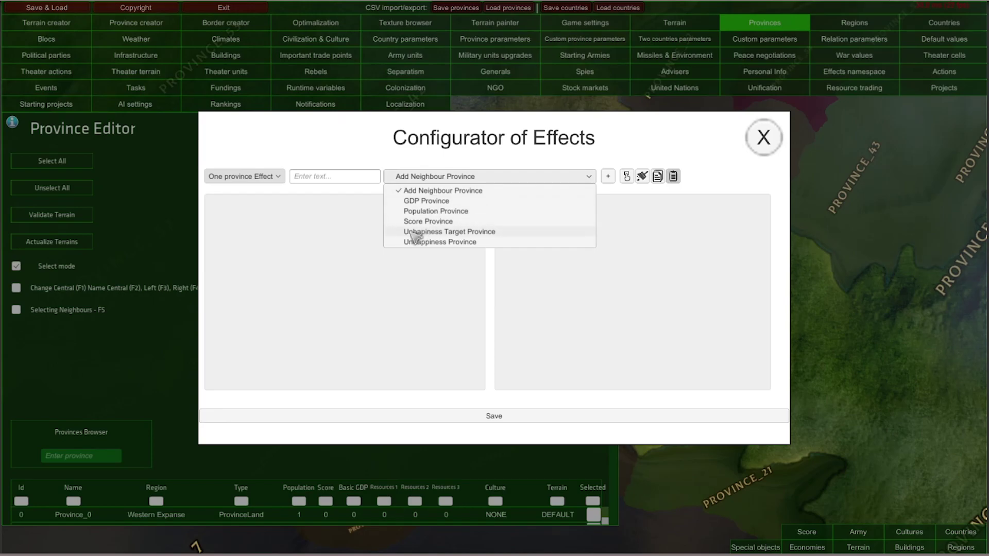
pyautogui.click(487, 233)
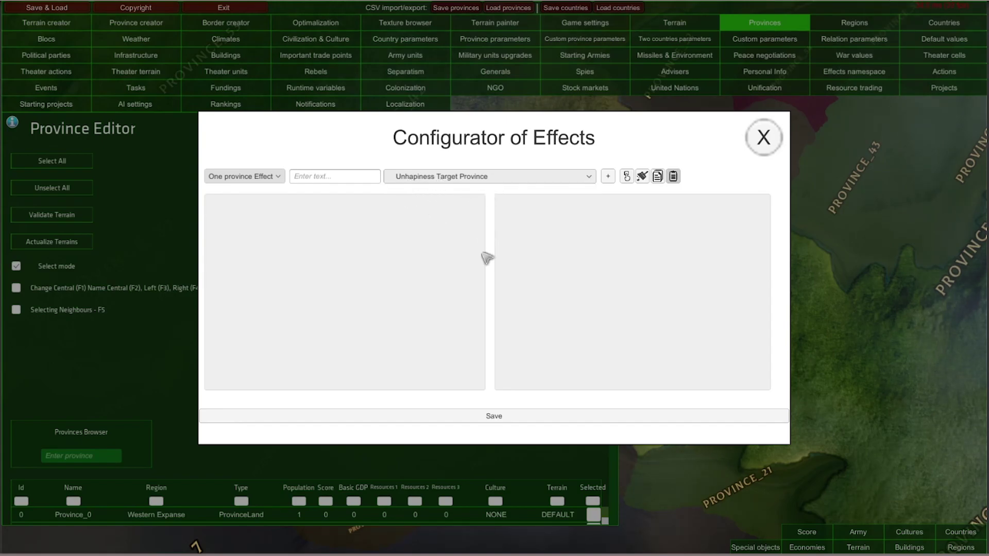
pyautogui.click(607, 176)
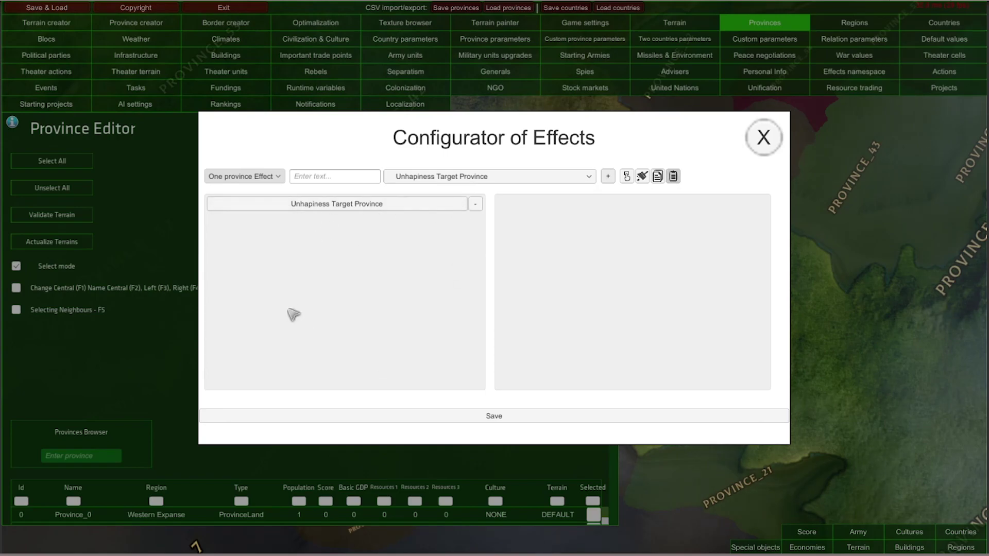
pyautogui.click(589, 177)
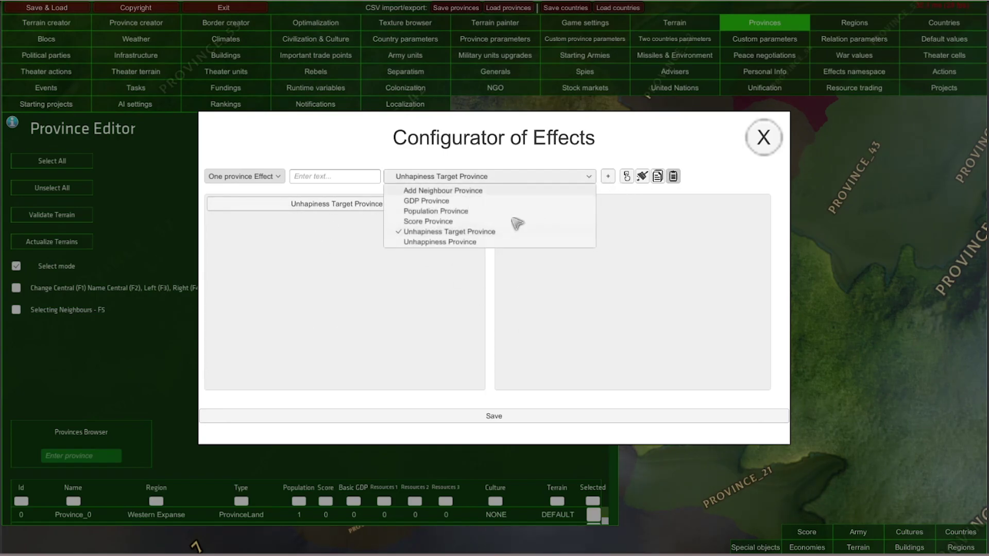
# Step: Add an Unhappiness Province effect, then delete it, keeping only Unhapiness Target Province
pyautogui.click(459, 242)
pyautogui.click(608, 176)
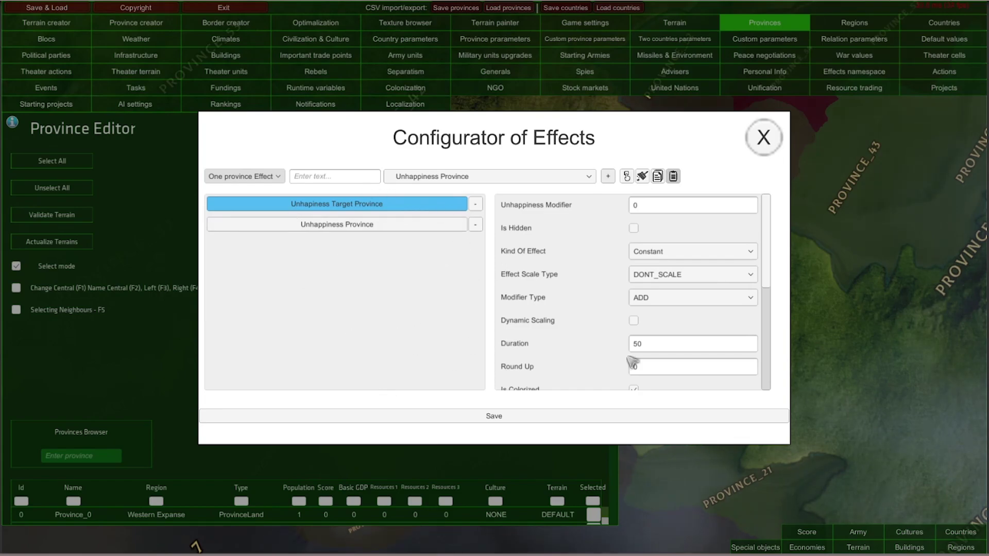
pyautogui.click(448, 225)
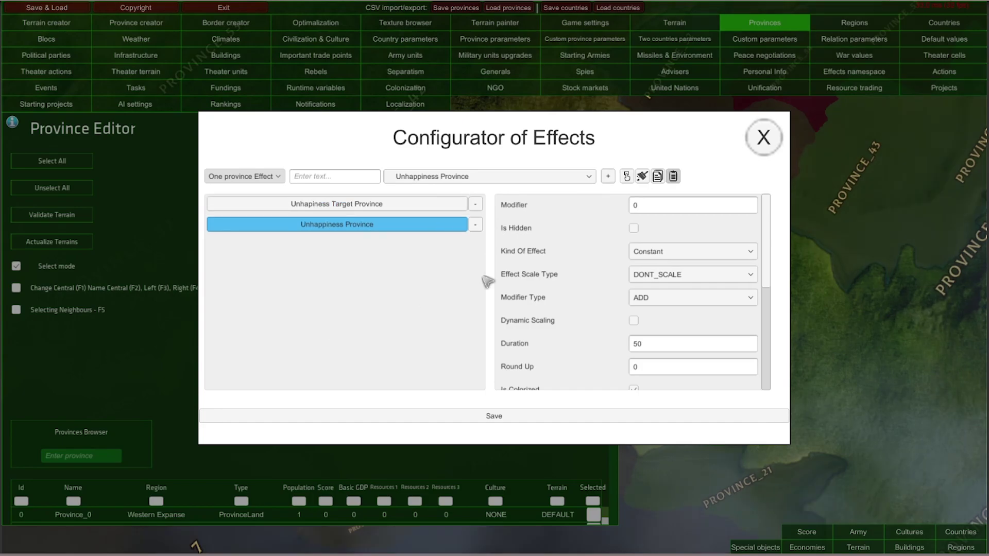
pyautogui.click(475, 225)
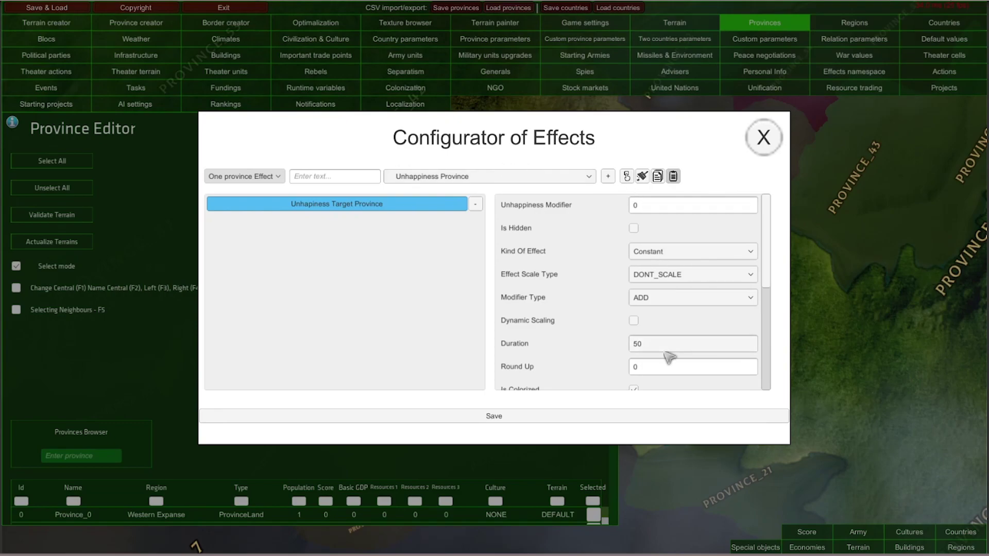
# Step: Replace the Unhappiness Modifier value 0 with 15 and toggle Is Hidden on
pyautogui.moveTo(772, 226)
pyautogui.mouseDown()
pyautogui.moveTo(769, 364)
pyautogui.moveTo(777, 209)
pyautogui.mouseUp()
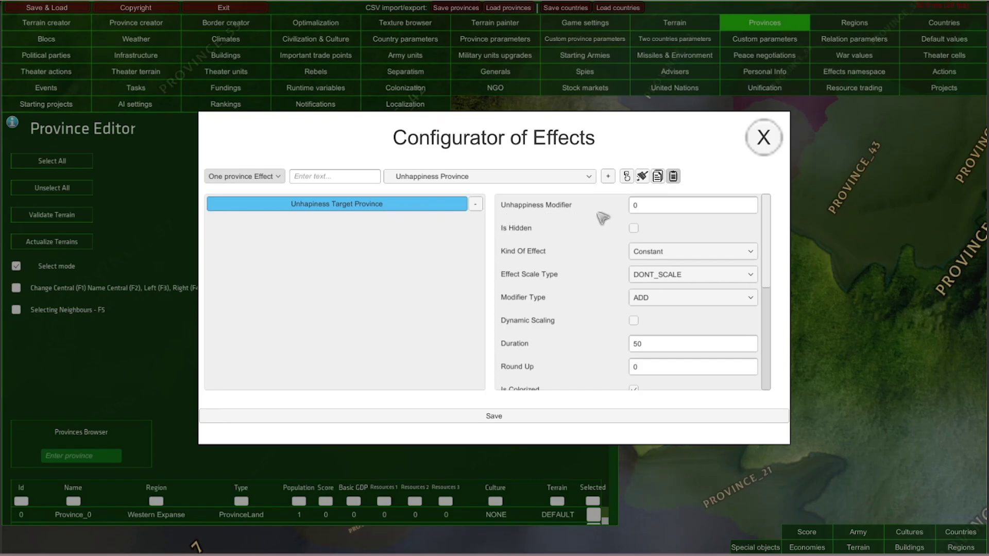
pyautogui.click(652, 212)
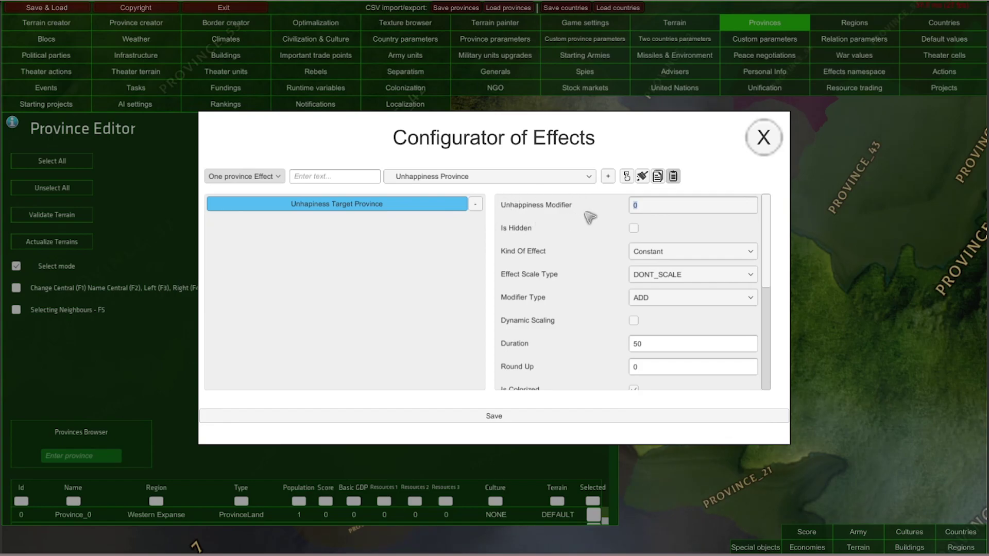
pyautogui.click(648, 212)
pyautogui.doubleClick(635, 207)
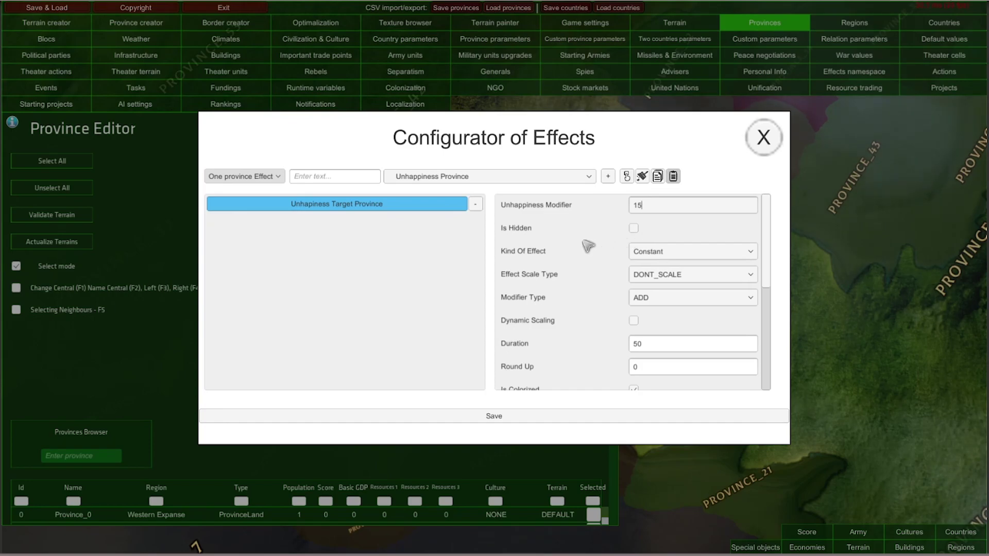
pyautogui.click(634, 228)
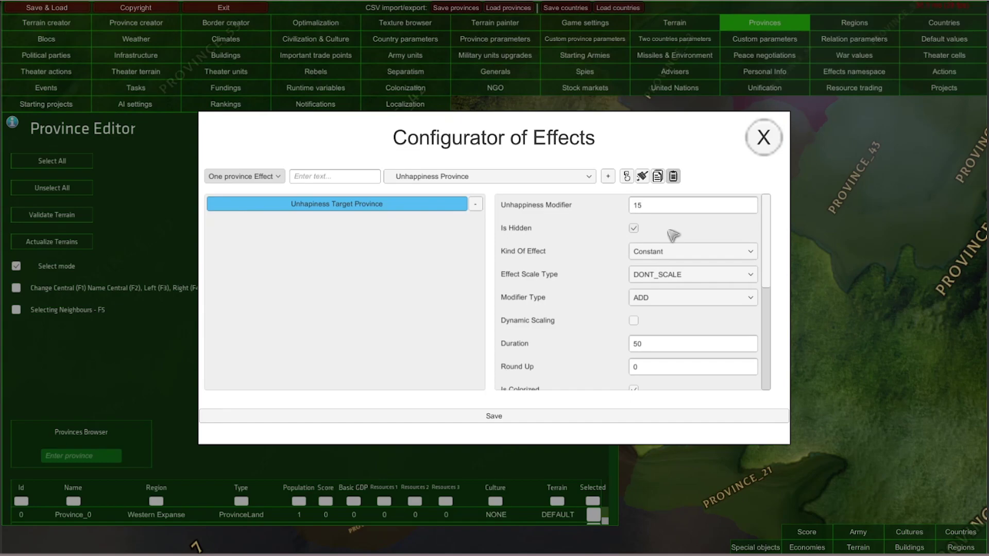
# Step: Unhide the effect and change its Kind Of Effect from Constant to Time
pyautogui.click(634, 228)
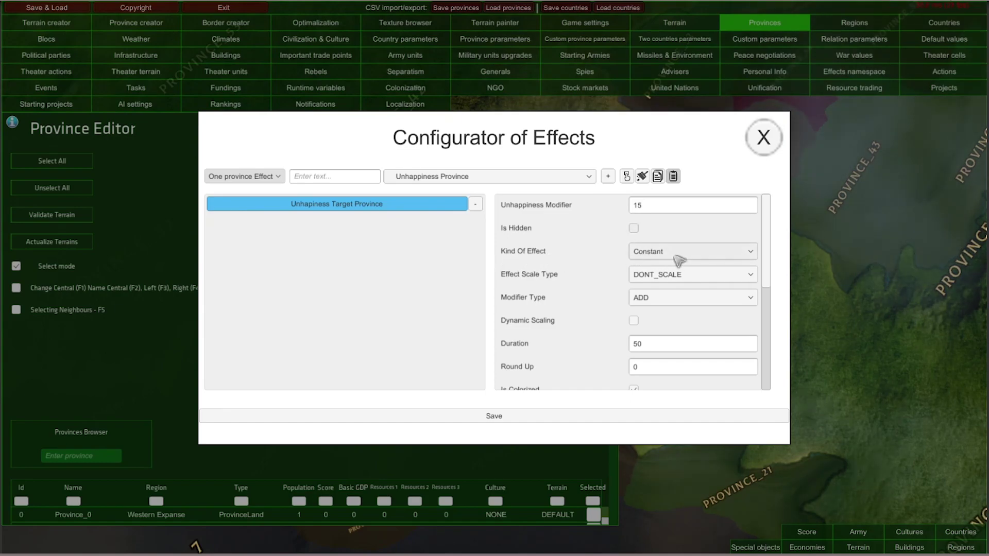
pyautogui.click(750, 259)
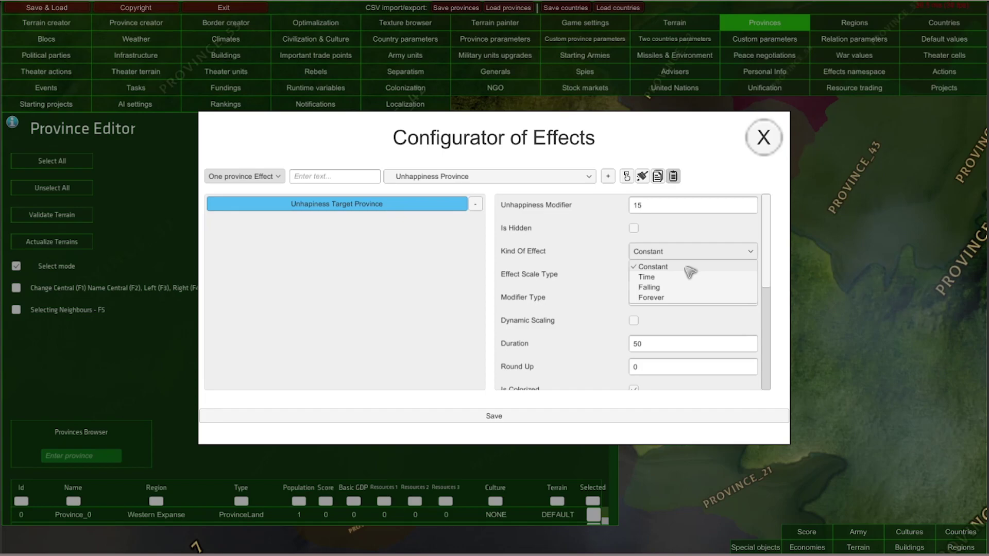
pyautogui.click(671, 298)
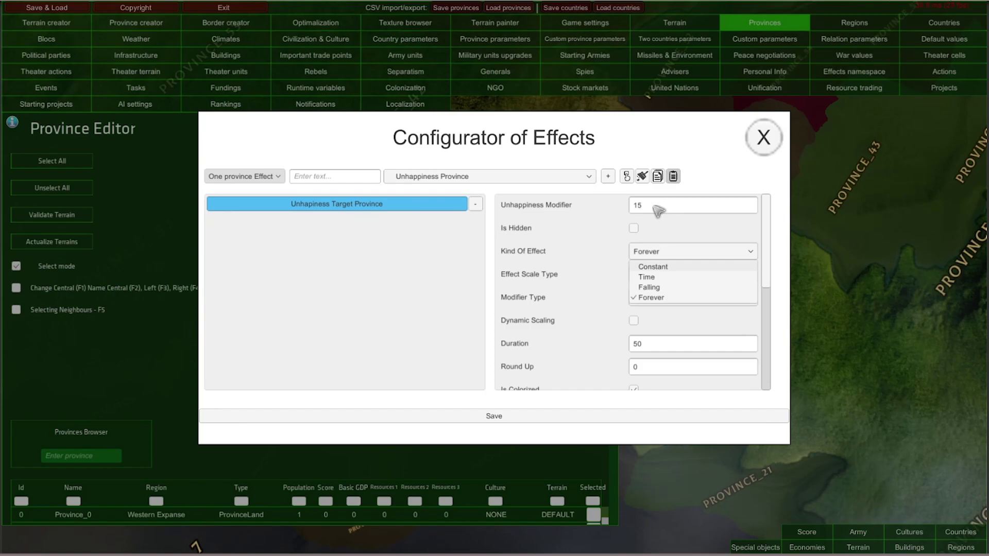
pyautogui.click(664, 267)
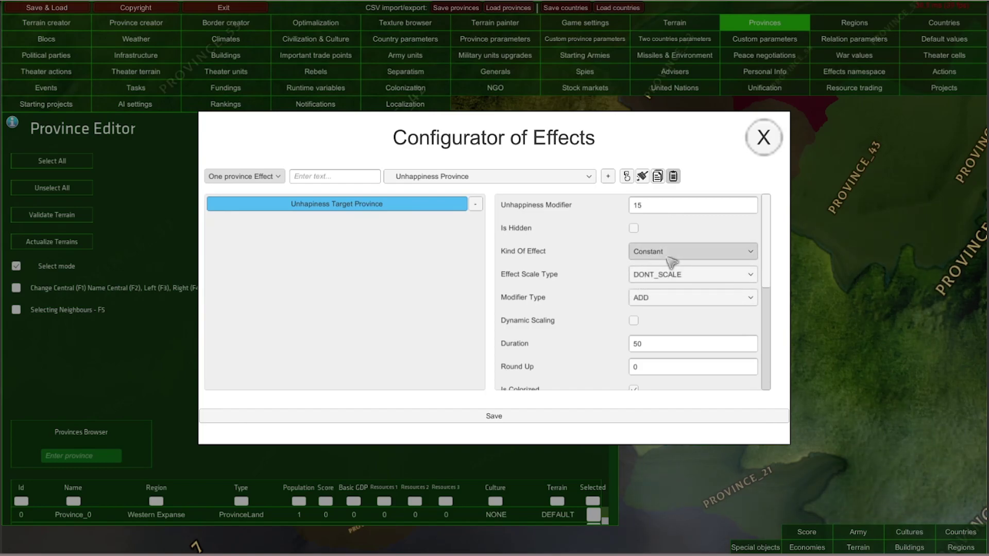
pyautogui.click(671, 261)
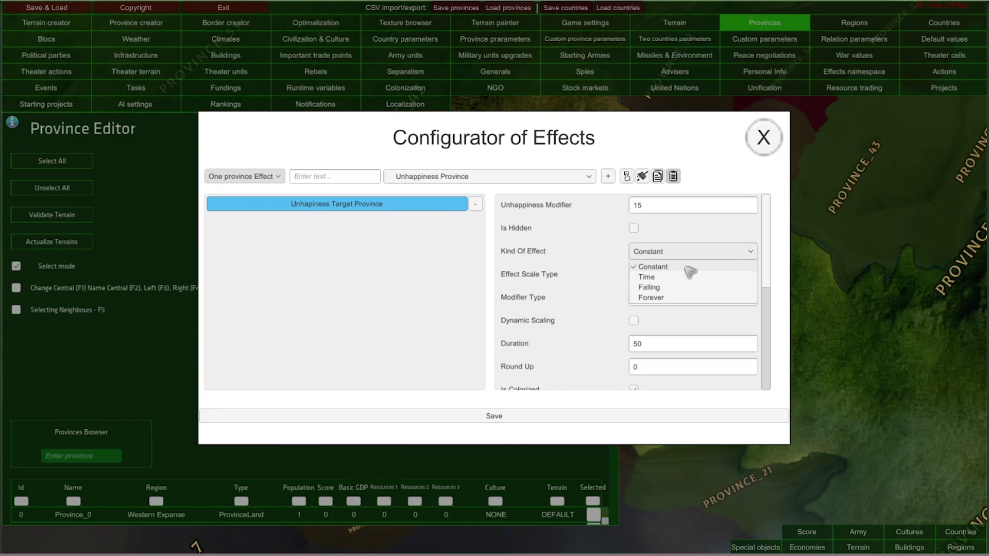
pyautogui.click(660, 279)
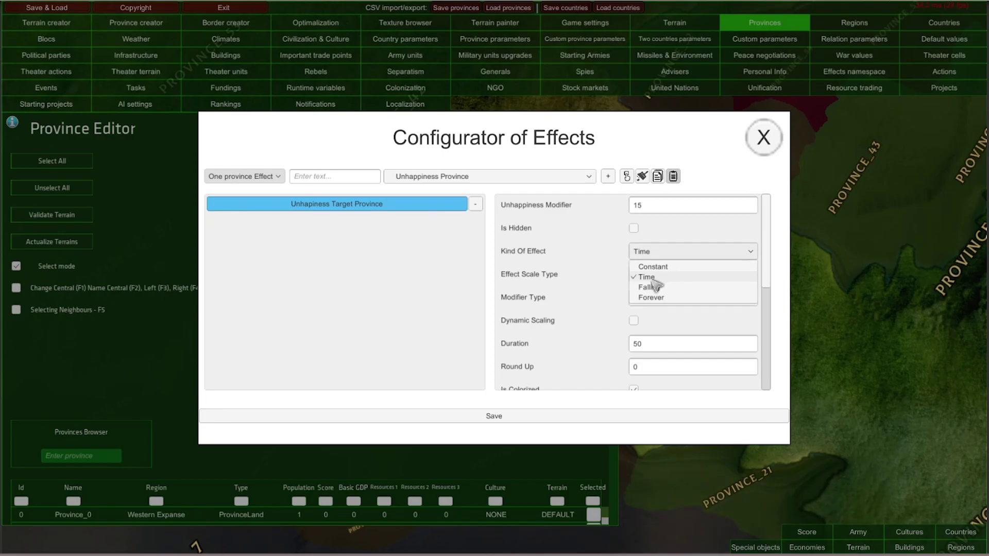
pyautogui.click(658, 279)
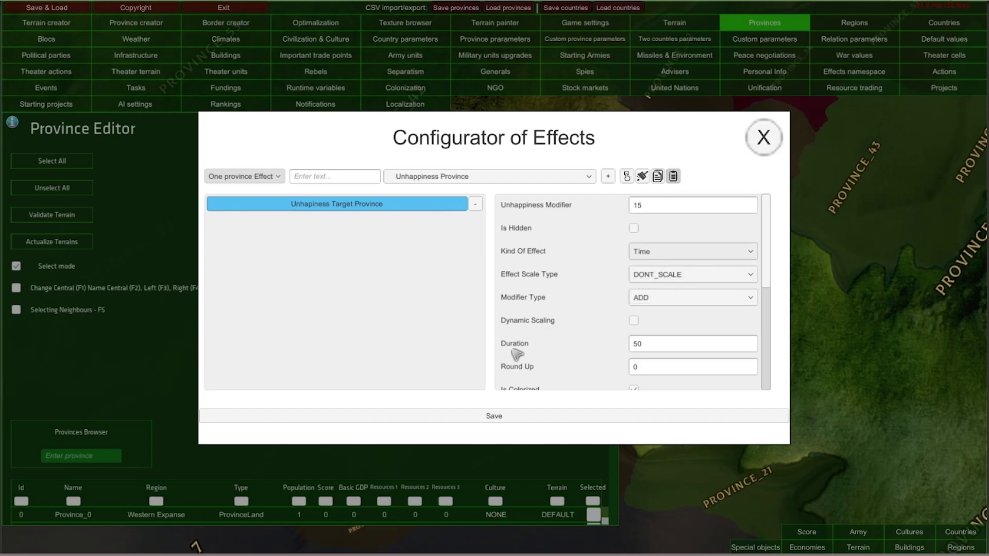
# Step: Set the effect's duration to 365 and its Kind Of Effect to Falling
pyautogui.click(650, 345)
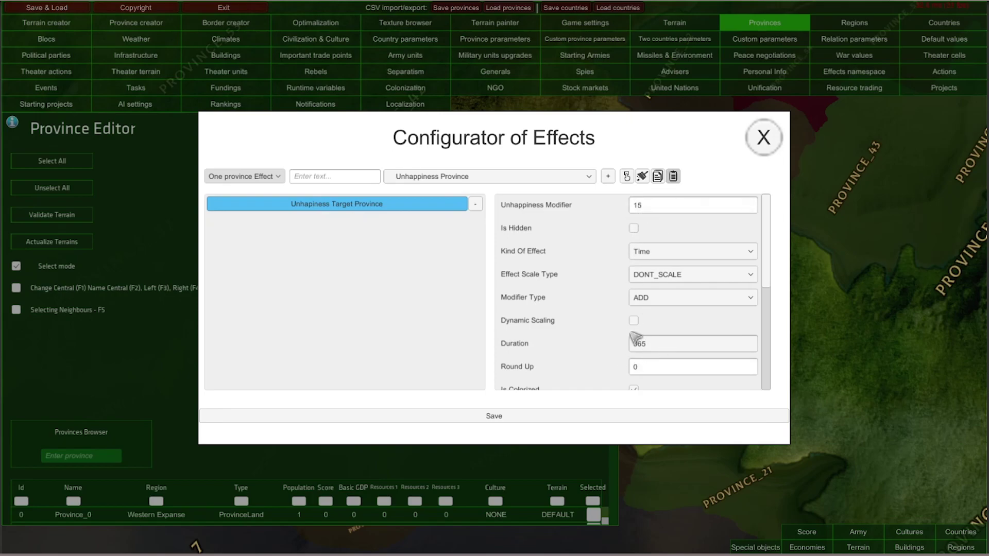
pyautogui.click(655, 252)
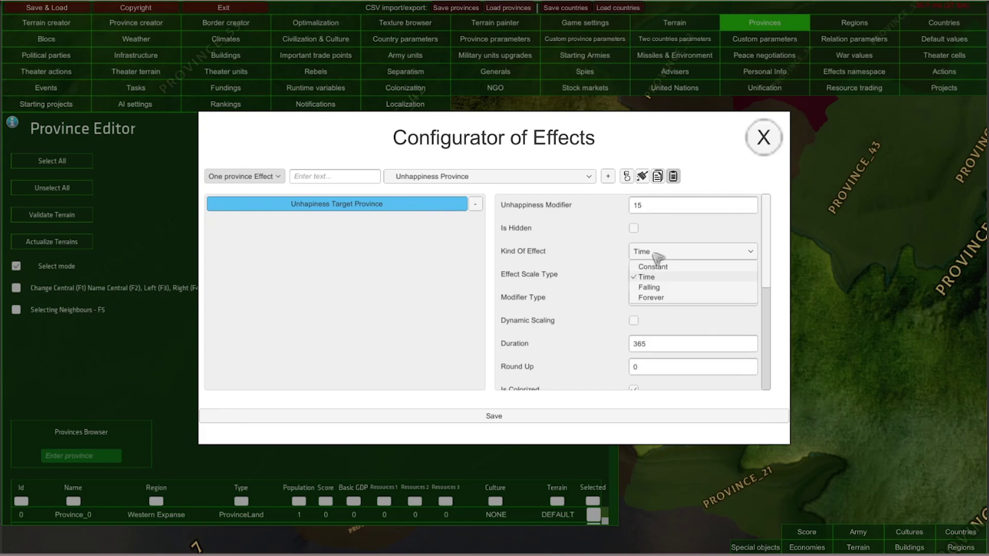
pyautogui.click(670, 287)
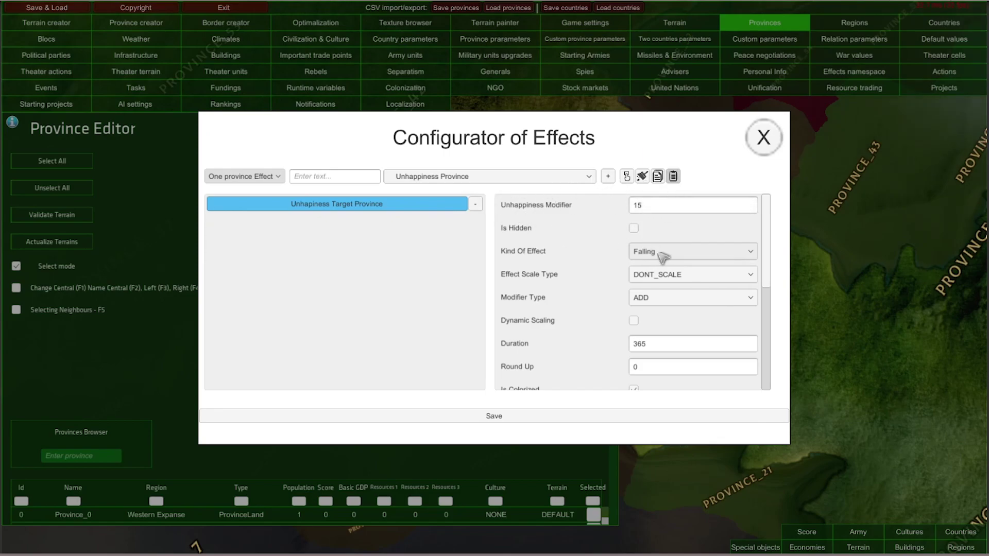
# Step: Change the duration to 15, keep Falling, and browse Effect Scale Type options (DONT_SCALE)
pyautogui.click(653, 346)
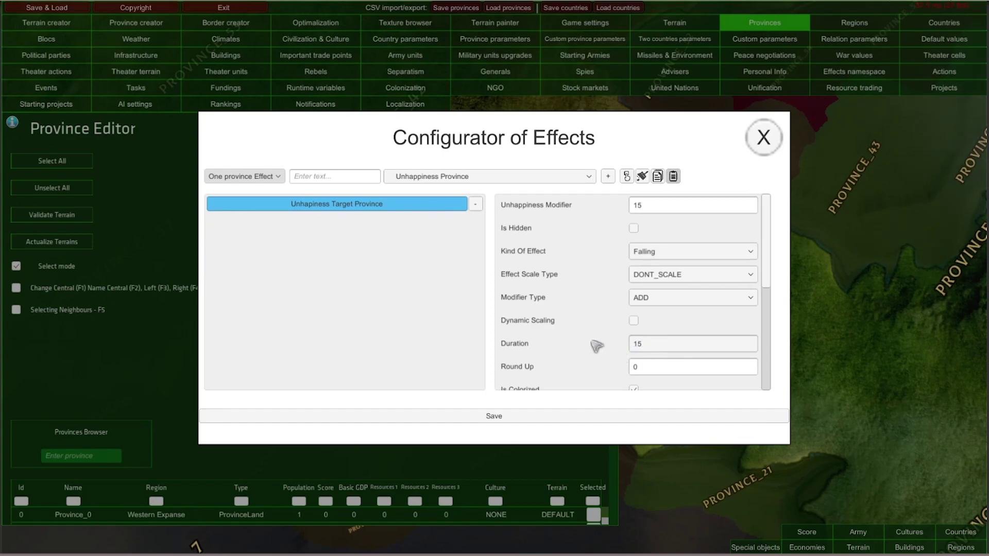
pyautogui.click(658, 210)
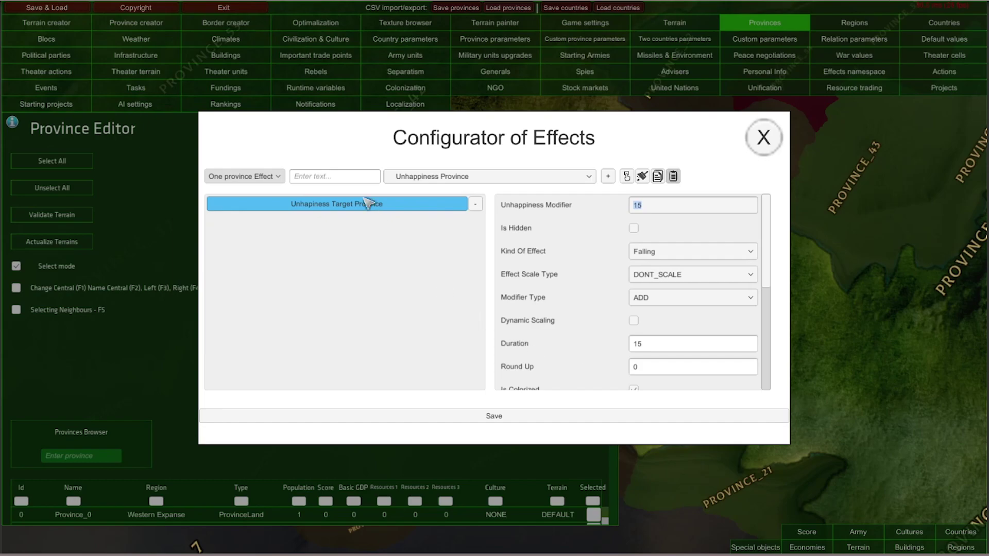
pyautogui.click(662, 252)
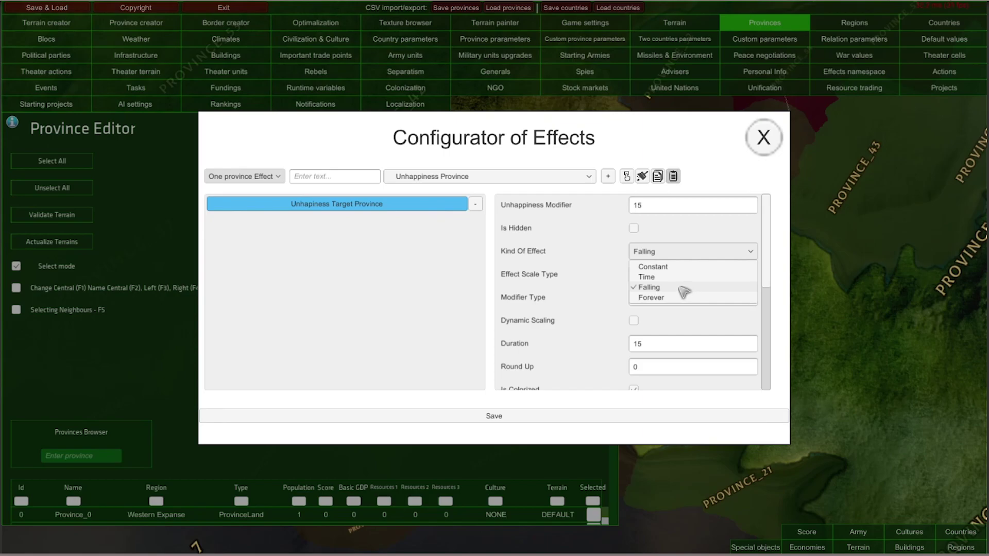
pyautogui.click(674, 252)
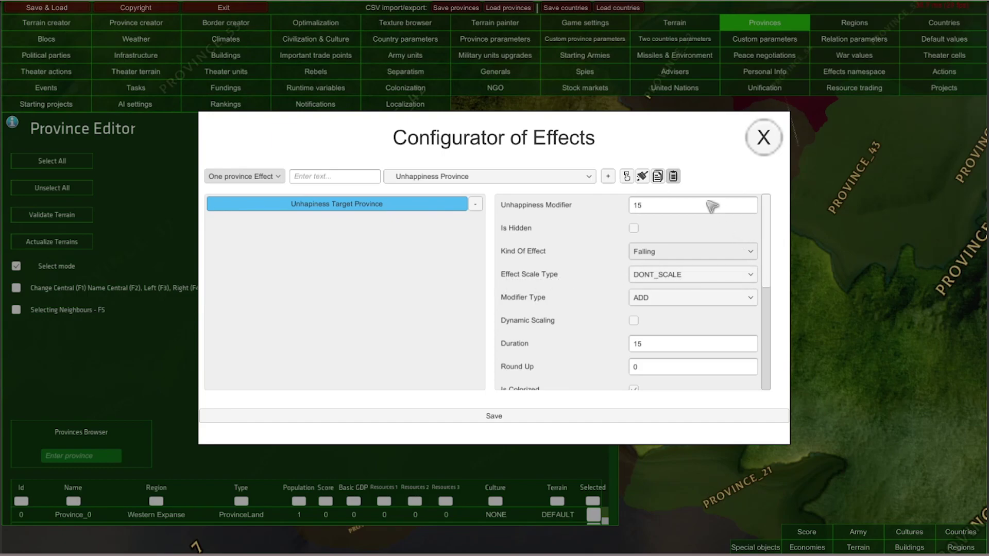
pyautogui.click(754, 275)
pyautogui.moveTo(753, 299)
pyautogui.mouseDown()
pyautogui.moveTo(757, 354)
pyautogui.moveTo(761, 310)
pyautogui.mouseUp()
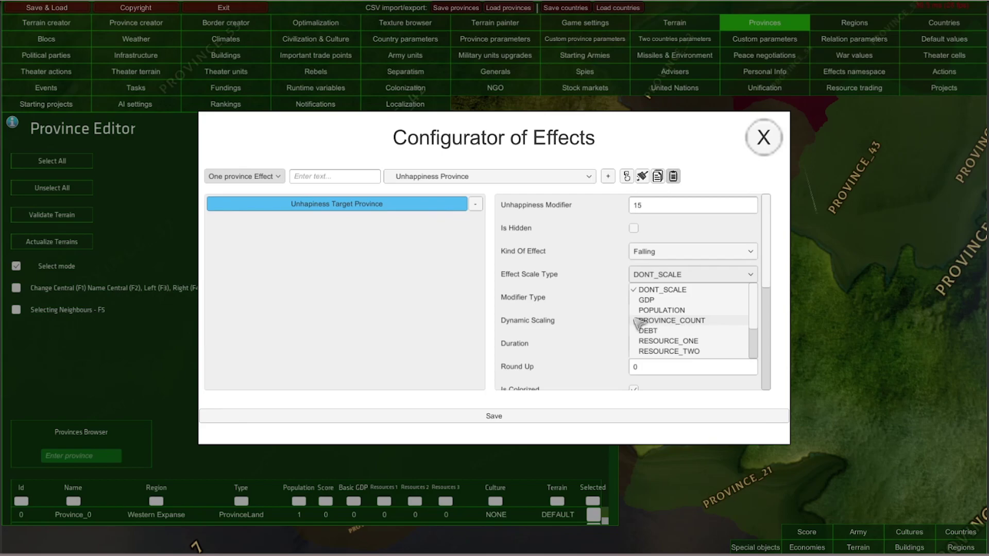
# Step: Change Effect Scale Type from PROVINCE_COUNT to POPULATION and set the Unhappiness Modifier to 0,0001
pyautogui.click(672, 322)
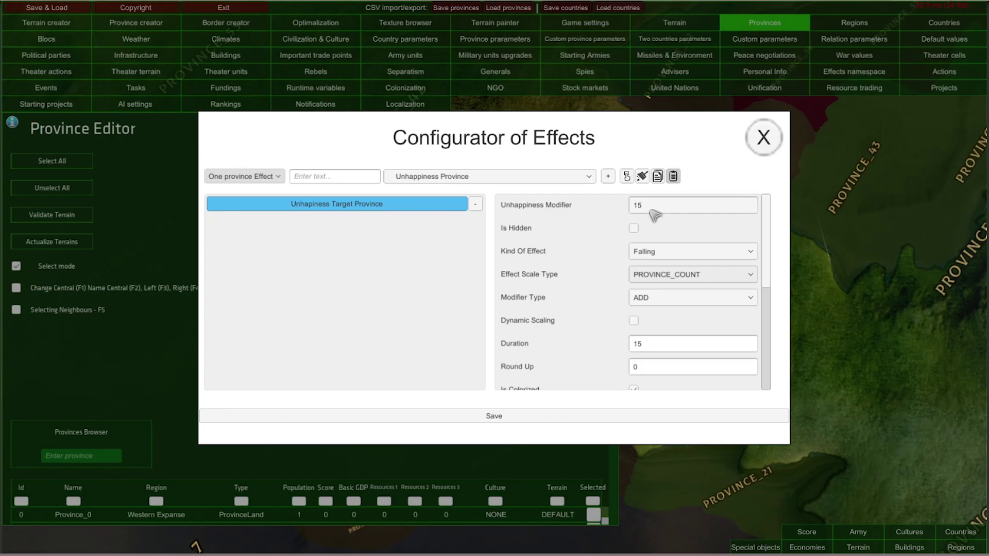
pyautogui.click(683, 276)
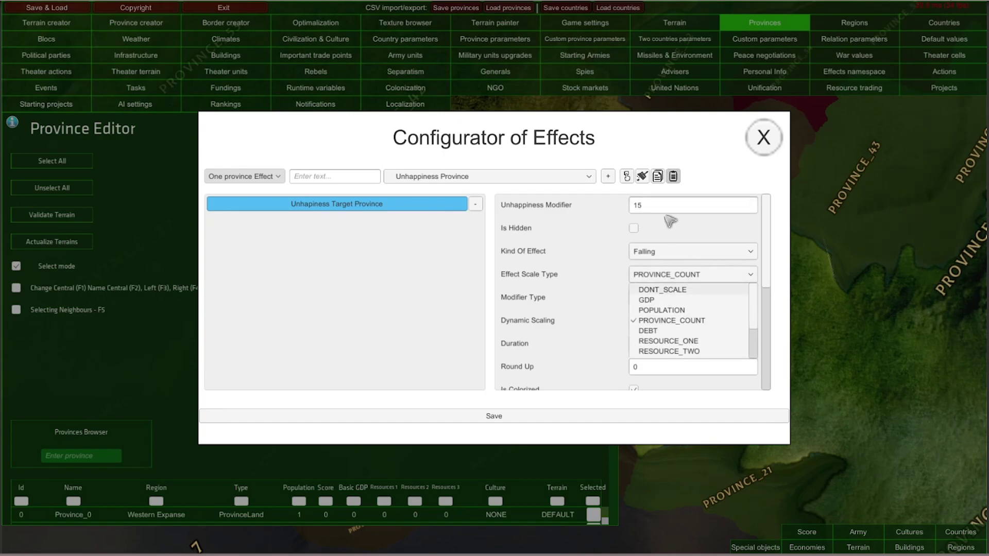
pyautogui.click(650, 206)
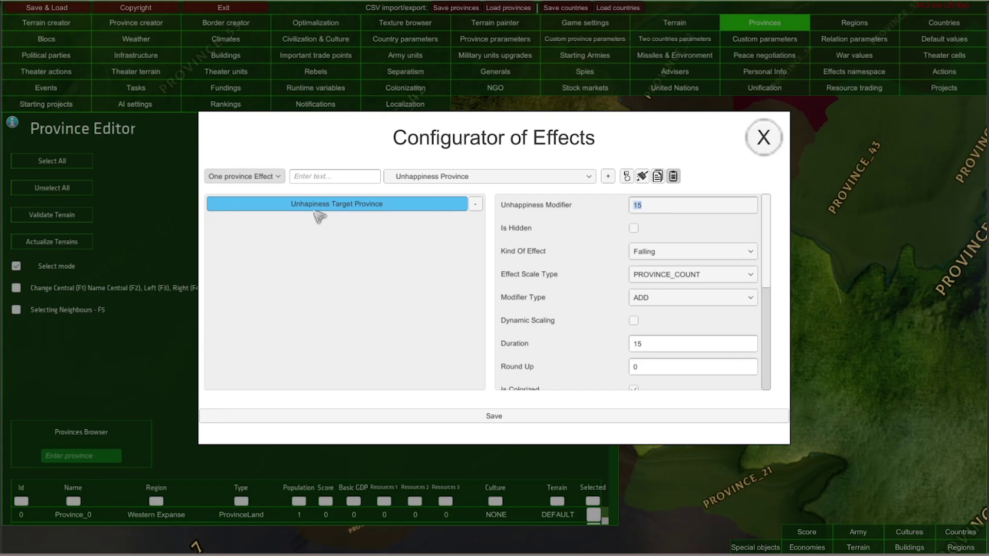
pyautogui.click(667, 275)
pyautogui.click(662, 310)
pyautogui.write('0,0001')
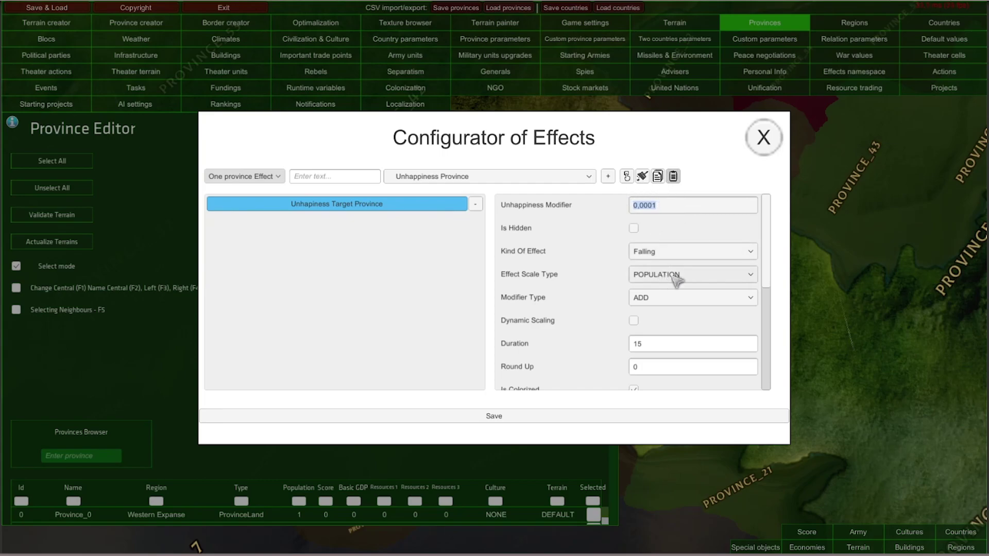
pyautogui.press('End')
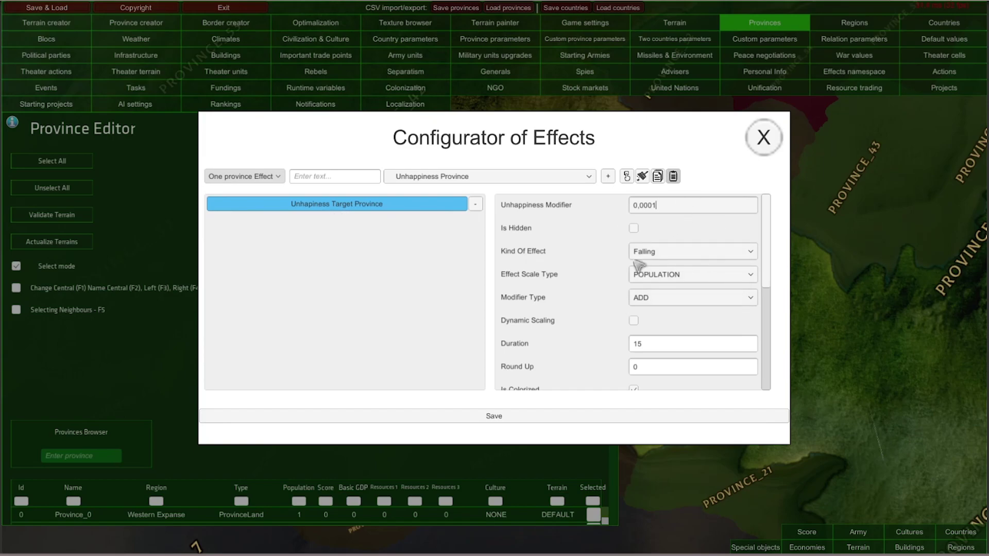
# Step: Set Kind Of Effect to Forever, Unhappiness Modifier to 15, and Effect Scale Type to DONT_SCALE
pyautogui.click(685, 252)
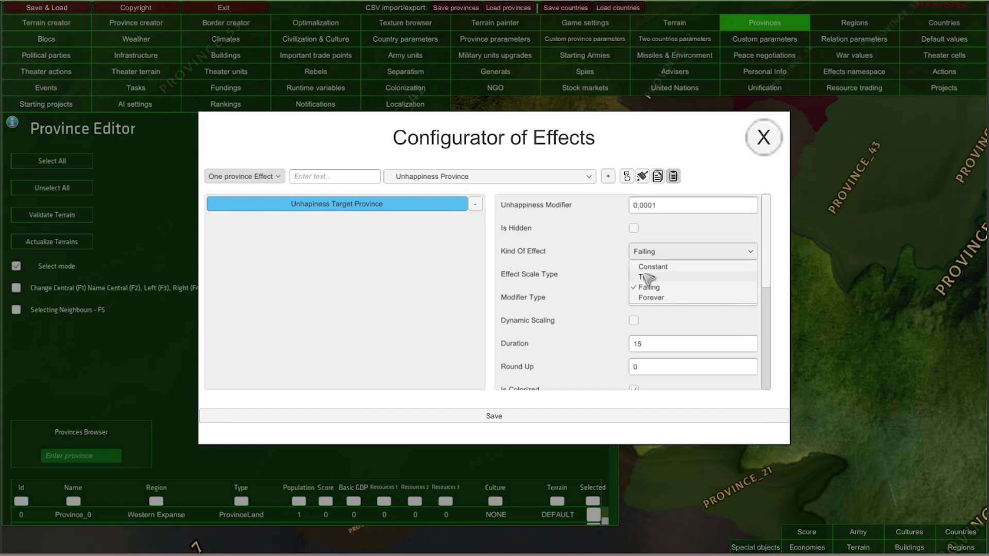
pyautogui.click(652, 298)
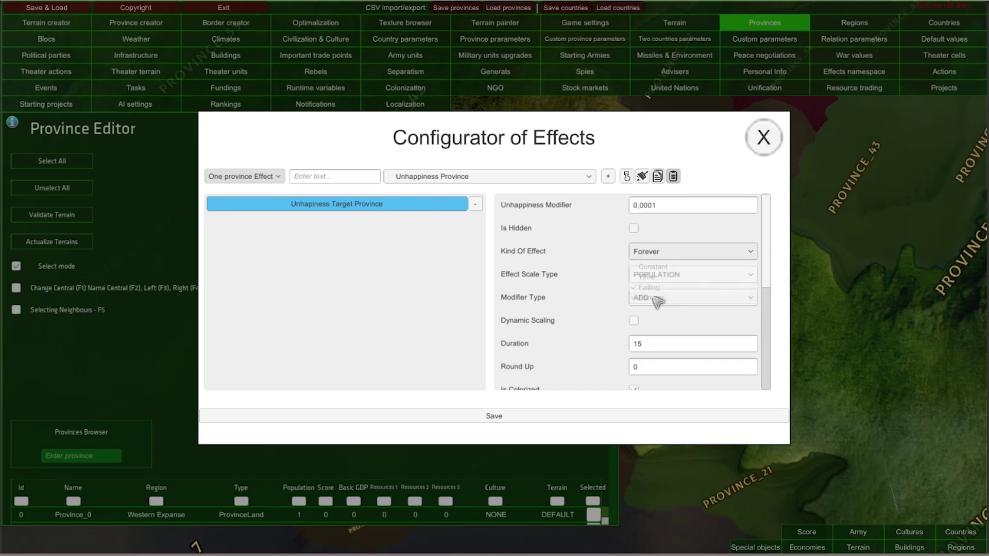
pyautogui.click(664, 205)
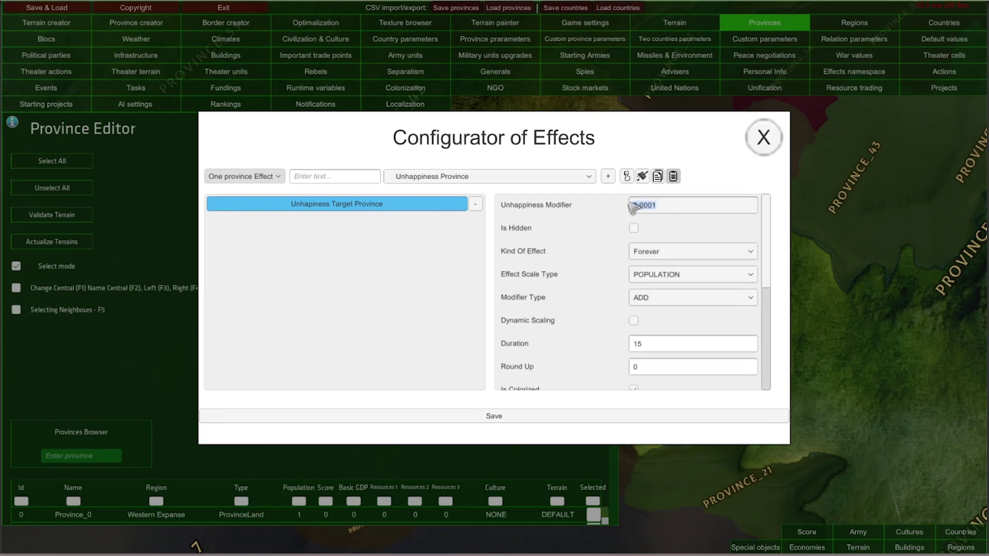
pyautogui.write('15')
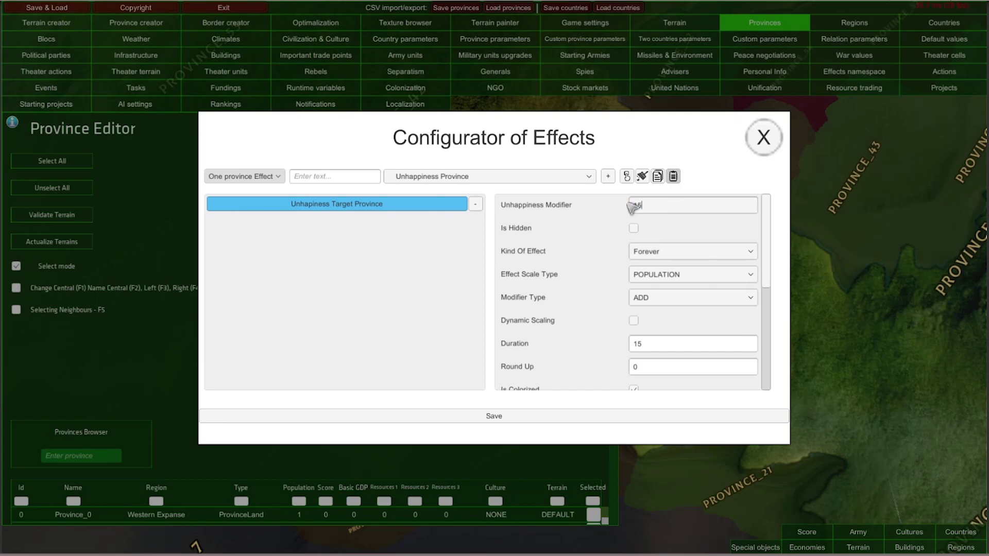
pyautogui.click(658, 282)
pyautogui.click(655, 287)
# Step: Try MULTIPLY as the Modifier Type, then settle on SET with the modifier kept at 15
pyautogui.click(751, 298)
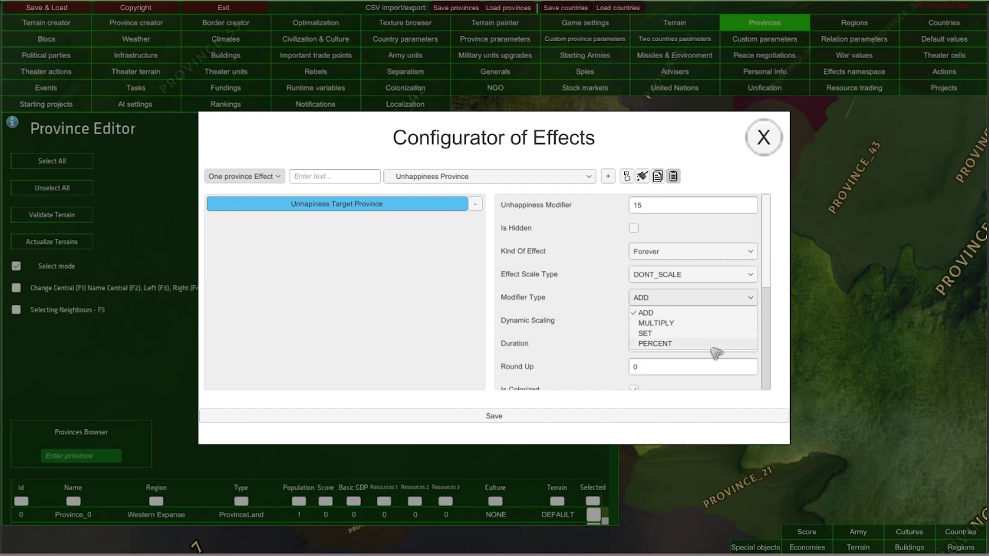
pyautogui.click(692, 319)
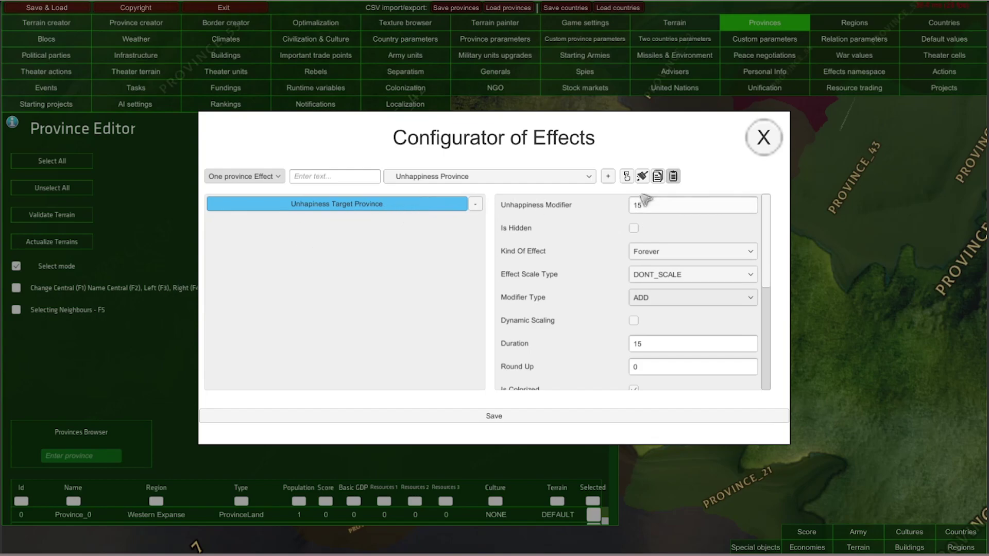
pyautogui.click(680, 300)
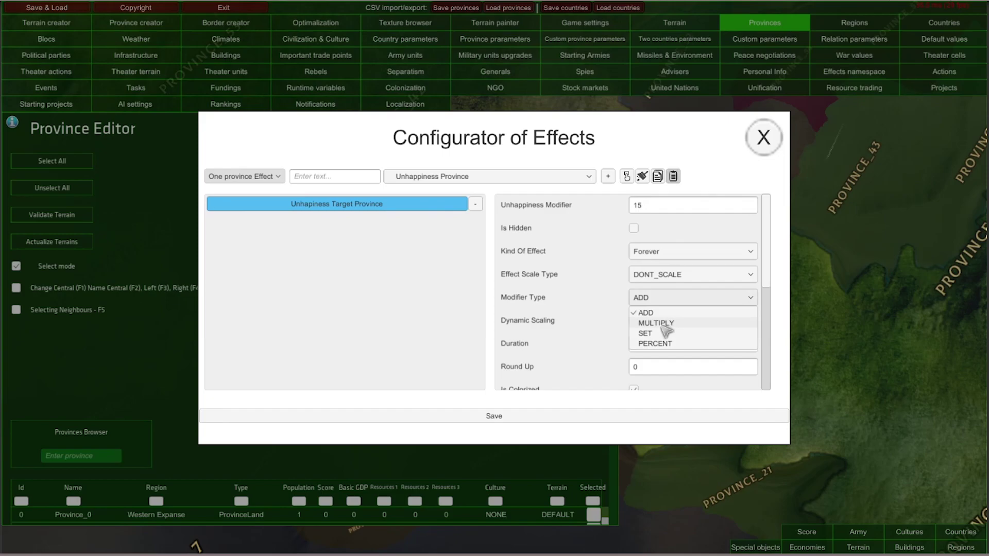
pyautogui.click(667, 324)
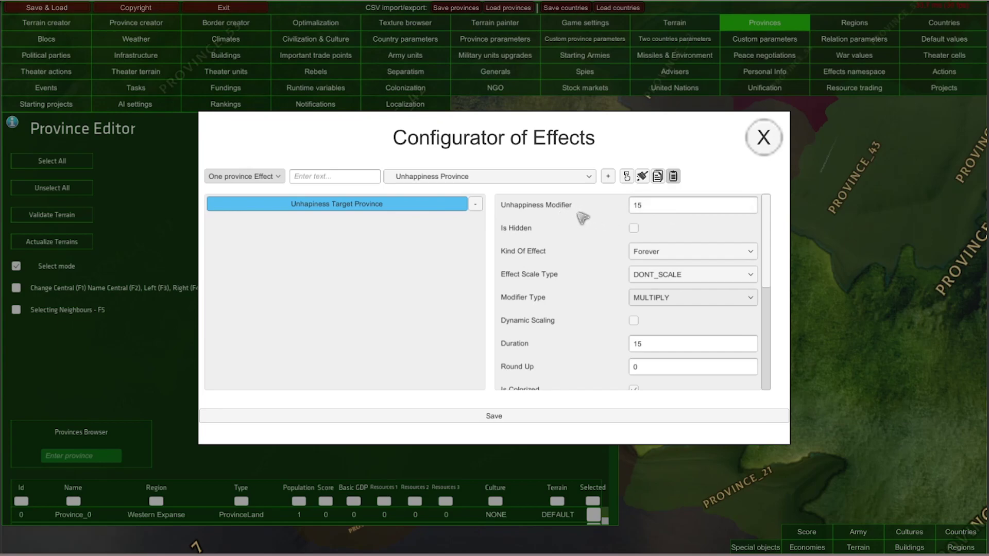
pyautogui.doubleClick(640, 205)
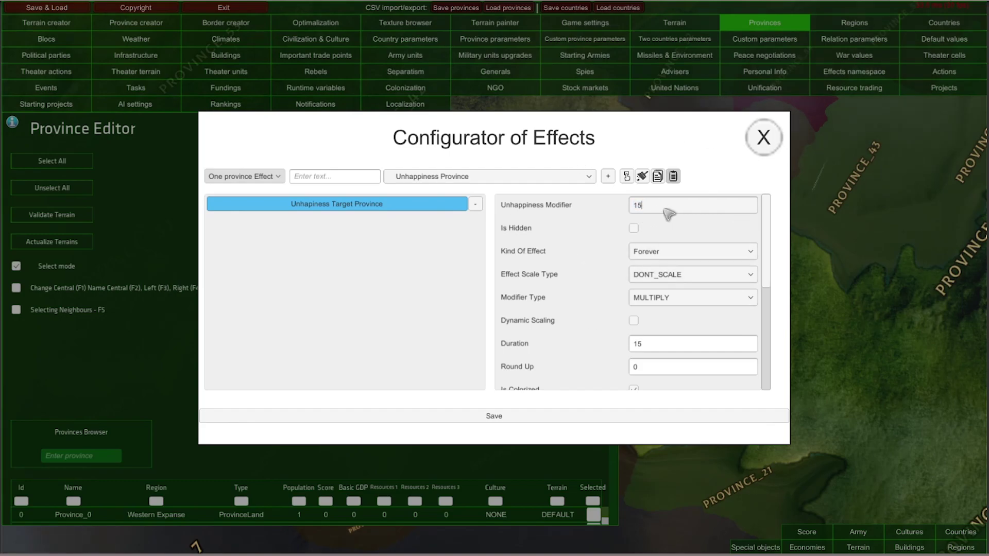
pyautogui.click(662, 298)
pyautogui.click(660, 333)
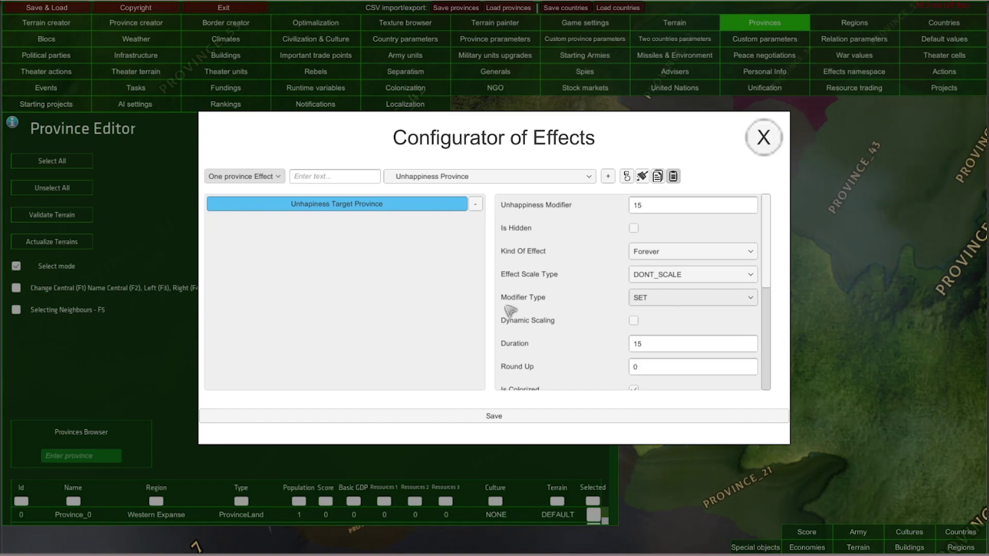
# Step: Switch Modifier Type to PERCENT, then back to ADD, leaving the modifier at 15
pyautogui.click(662, 208)
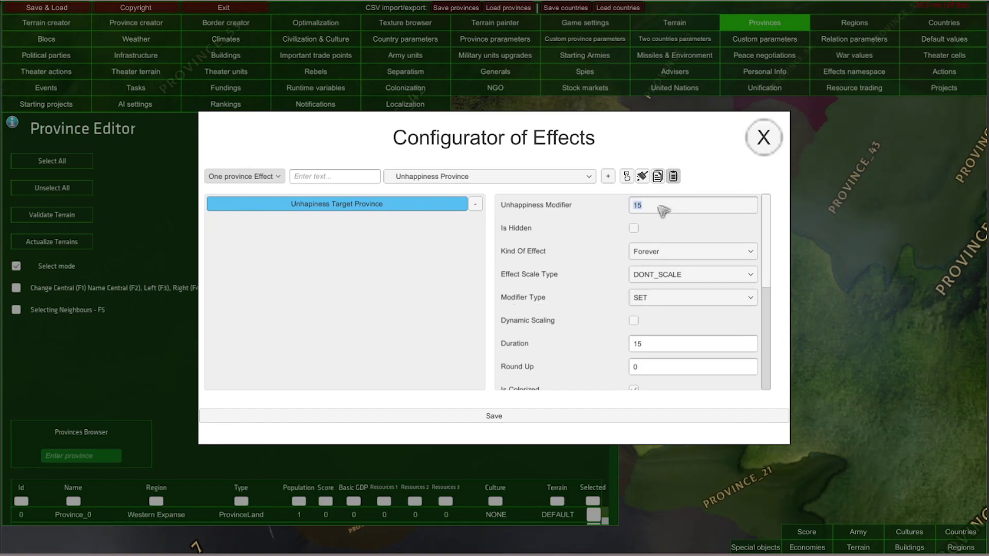
pyautogui.click(664, 298)
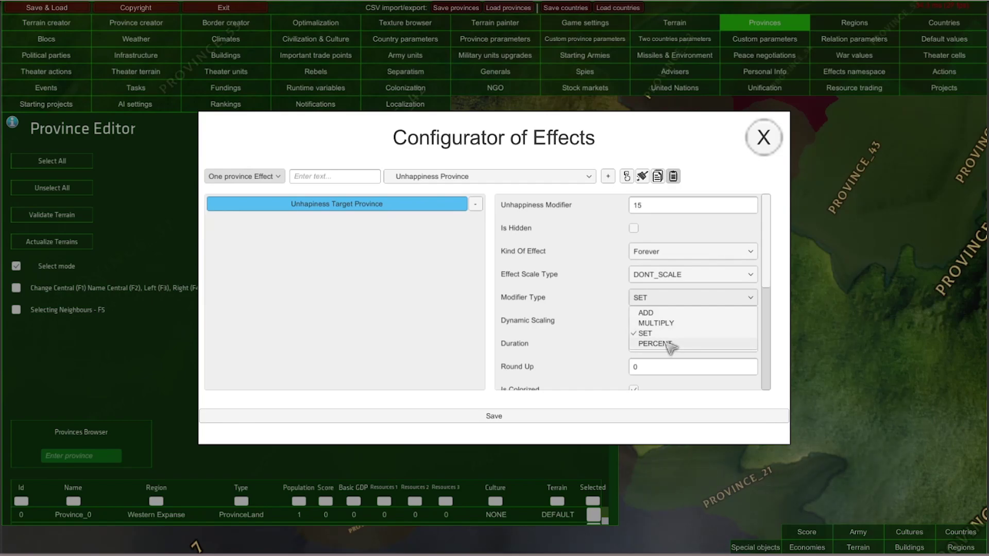
pyautogui.click(689, 345)
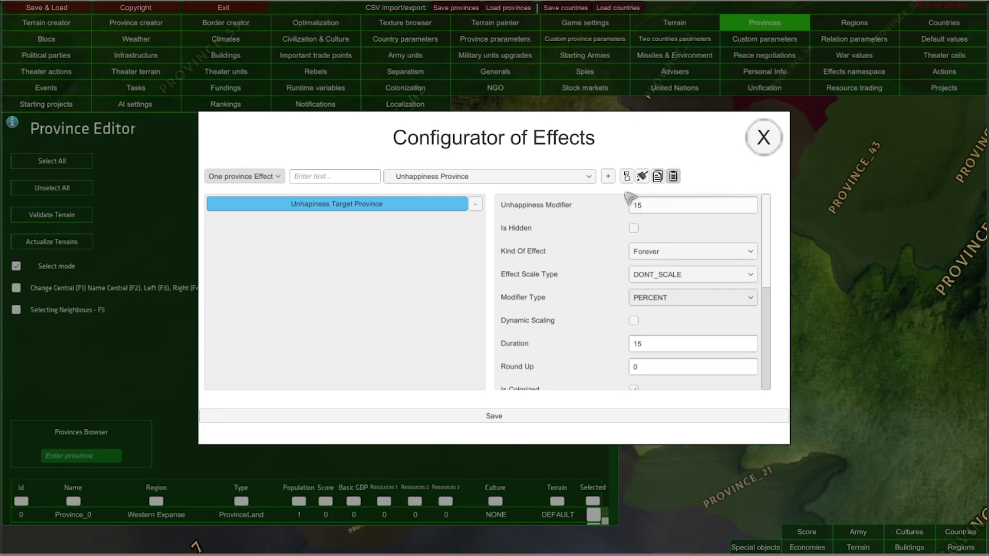
pyautogui.click(653, 209)
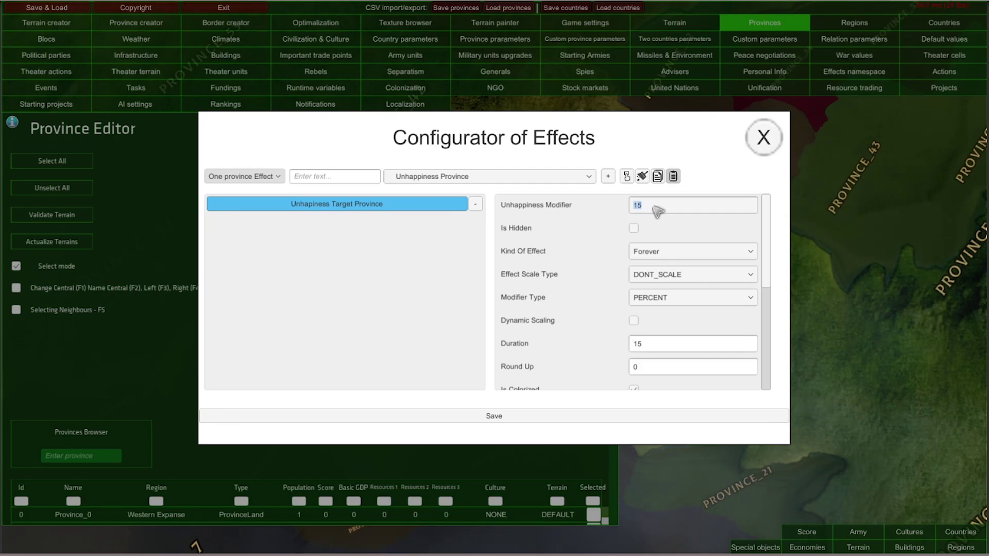
pyautogui.click(659, 304)
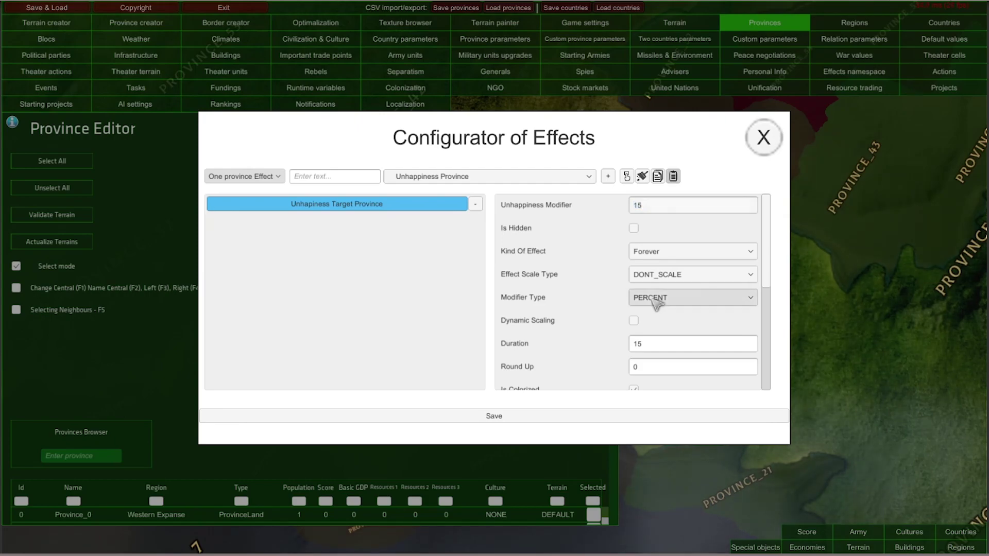
pyautogui.click(653, 299)
pyautogui.click(646, 313)
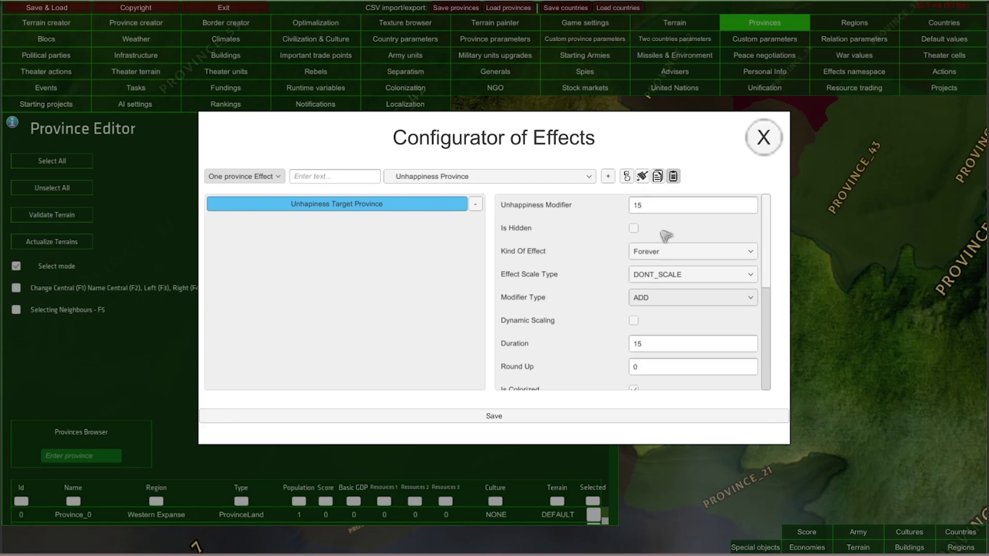
pyautogui.click(672, 275)
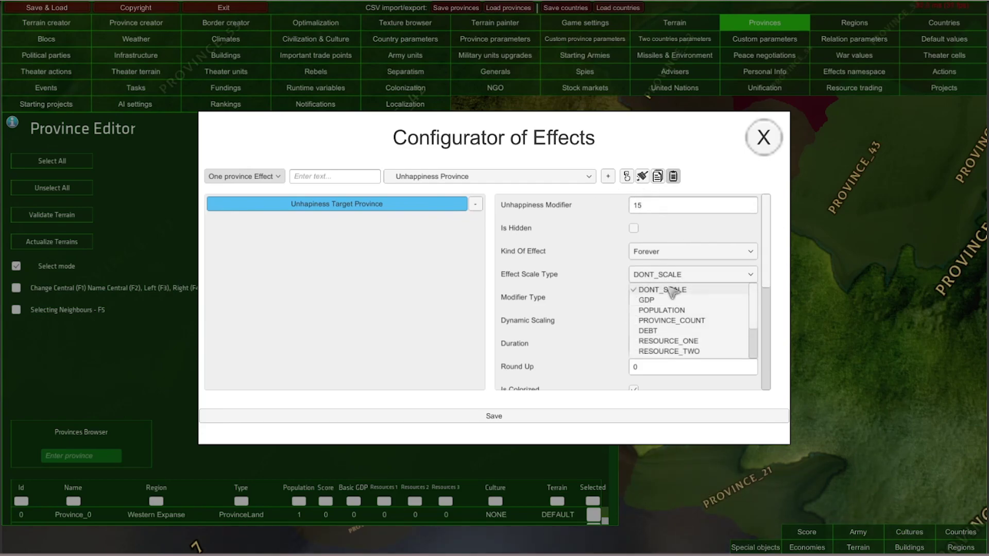
pyautogui.click(680, 323)
pyautogui.click(649, 282)
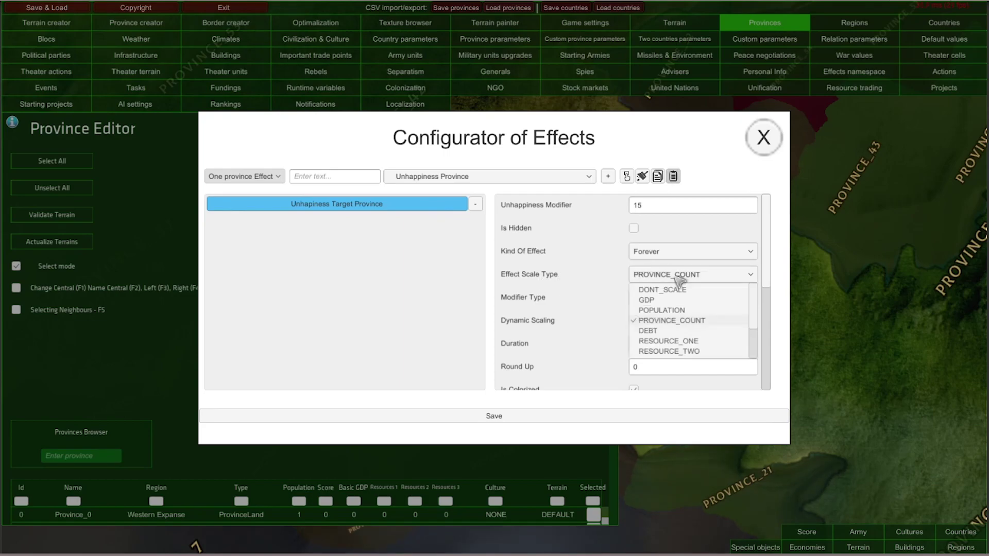
pyautogui.moveTo(758, 291)
pyautogui.mouseDown()
pyautogui.moveTo(758, 352)
pyautogui.moveTo(758, 290)
pyautogui.mouseUp()
pyautogui.click(669, 321)
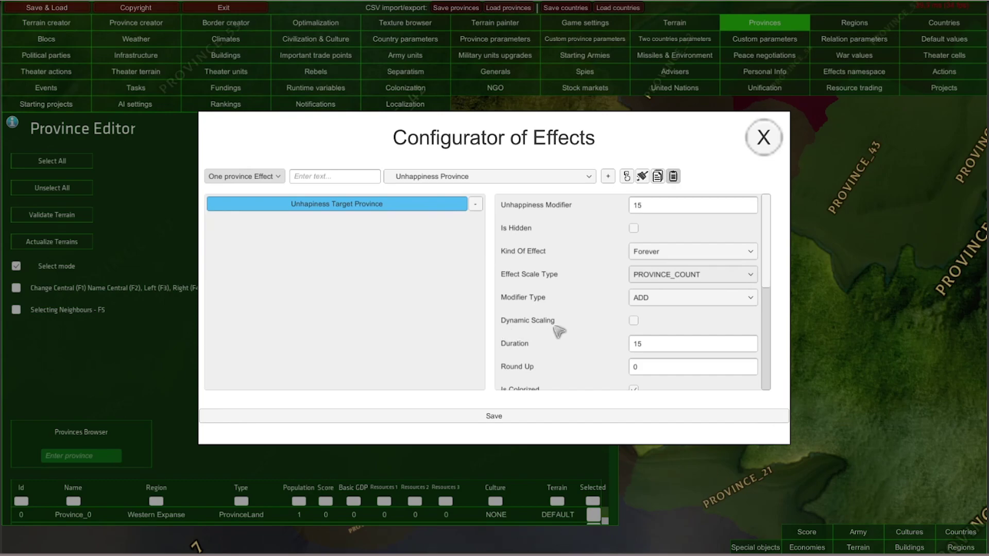
pyautogui.click(635, 322)
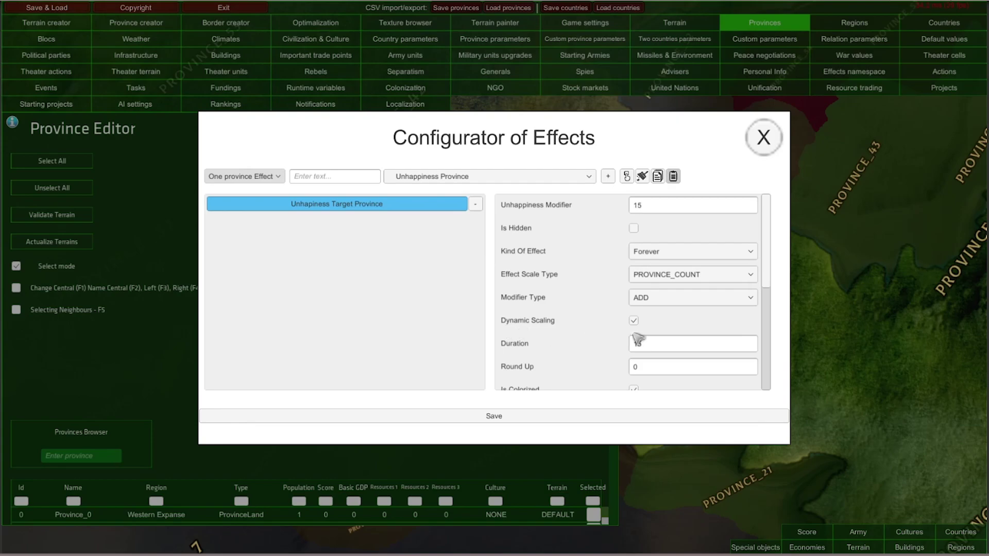
pyautogui.click(658, 276)
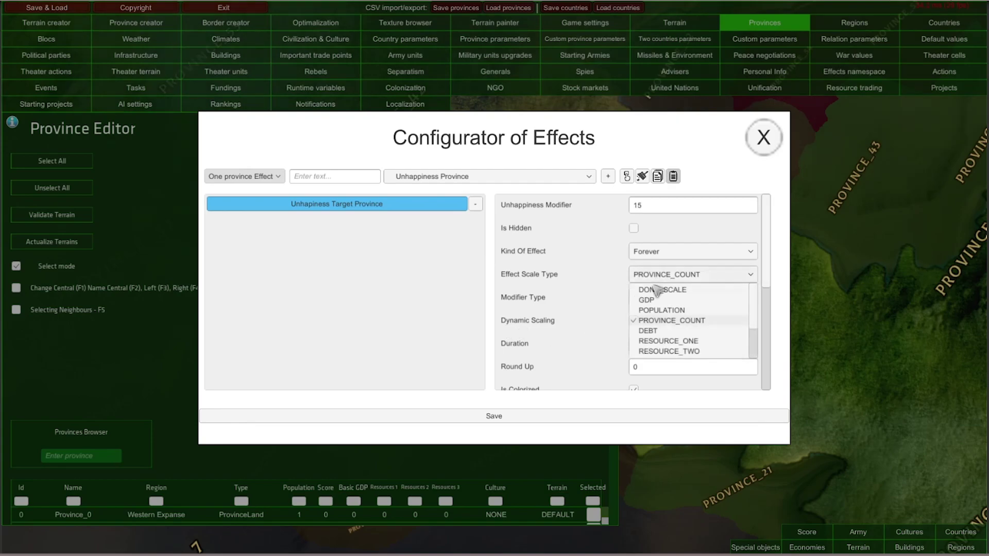
pyautogui.click(658, 290)
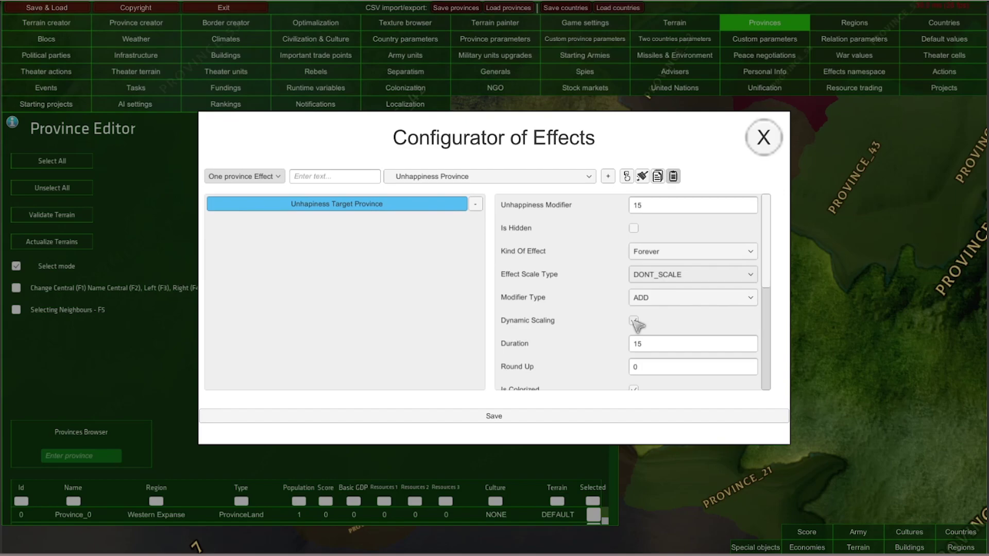
pyautogui.click(654, 255)
pyautogui.click(650, 258)
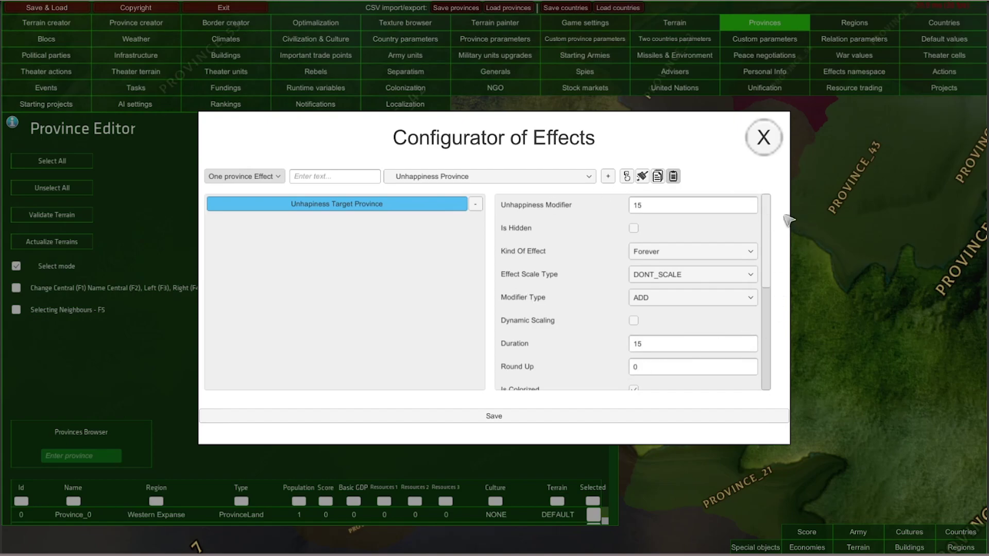
# Step: Keep Is Colorized on, tick Is Color Reversed, and review the effect's remaining definition options
pyautogui.moveTo(766, 208); pyautogui.dragTo(767, 289)
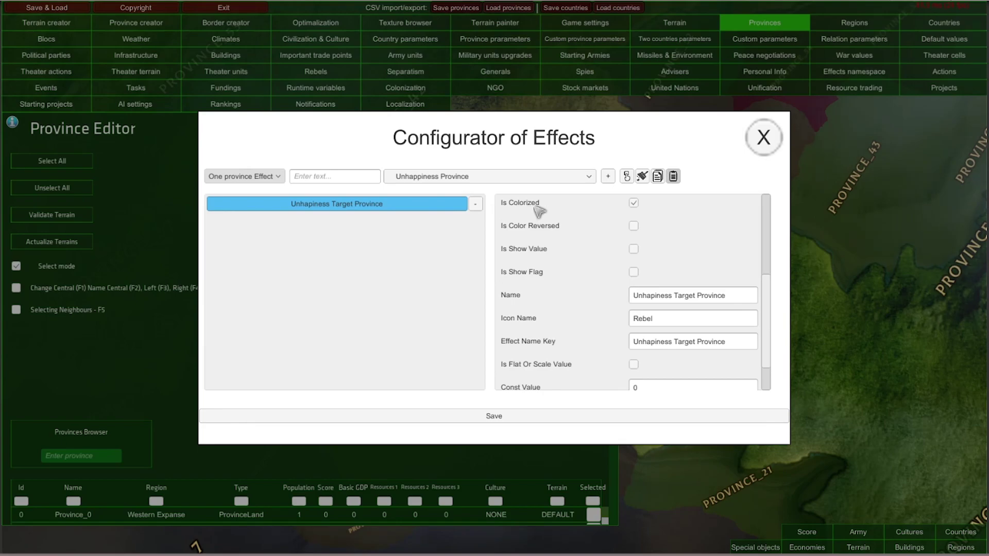
pyautogui.click(634, 203)
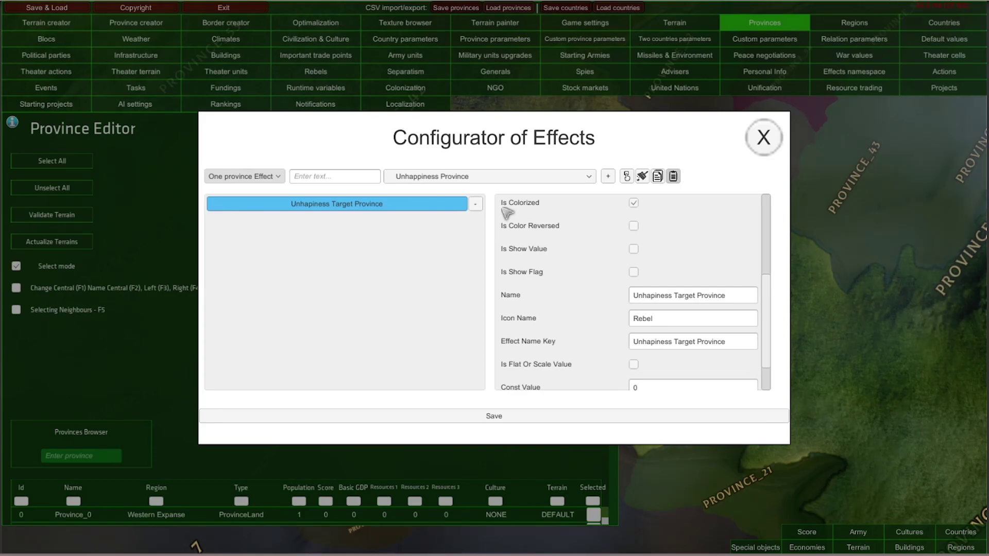
pyautogui.click(634, 203)
pyautogui.click(634, 227)
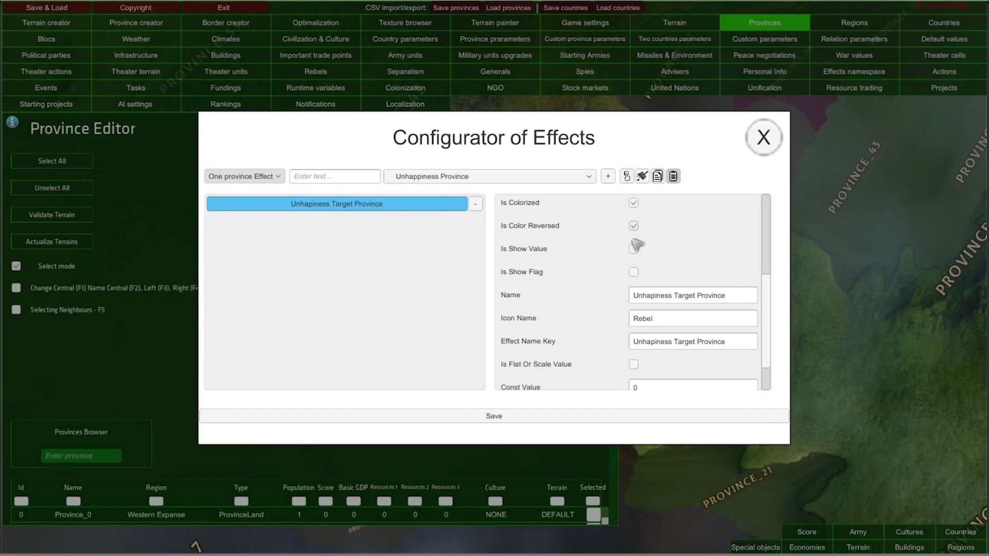
pyautogui.scroll(-1, 637, 245)
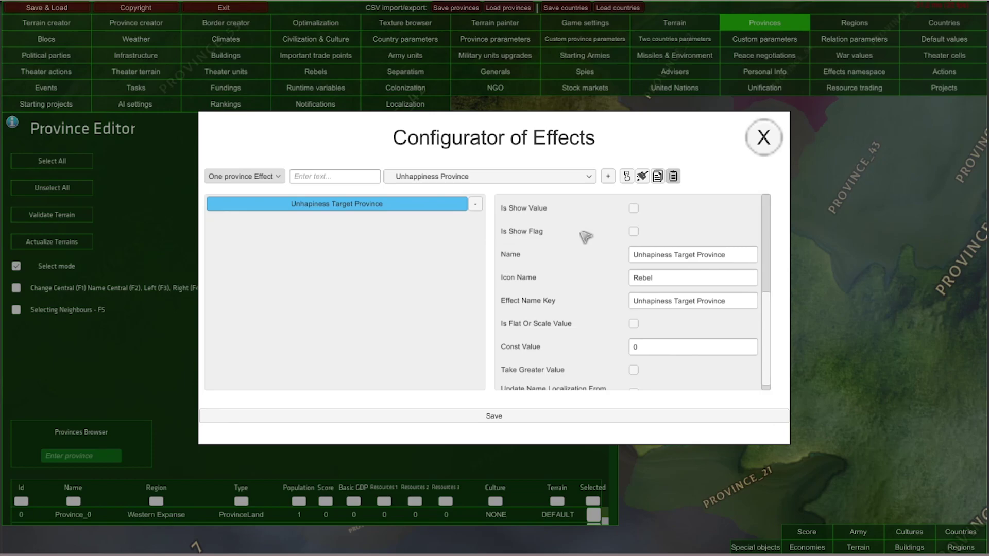
pyautogui.scroll(-1, 572, 247)
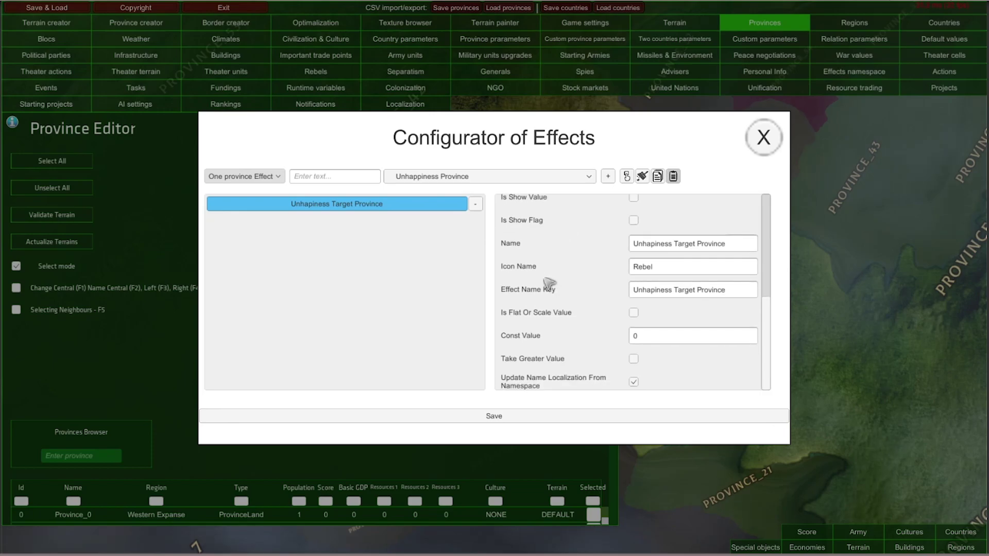